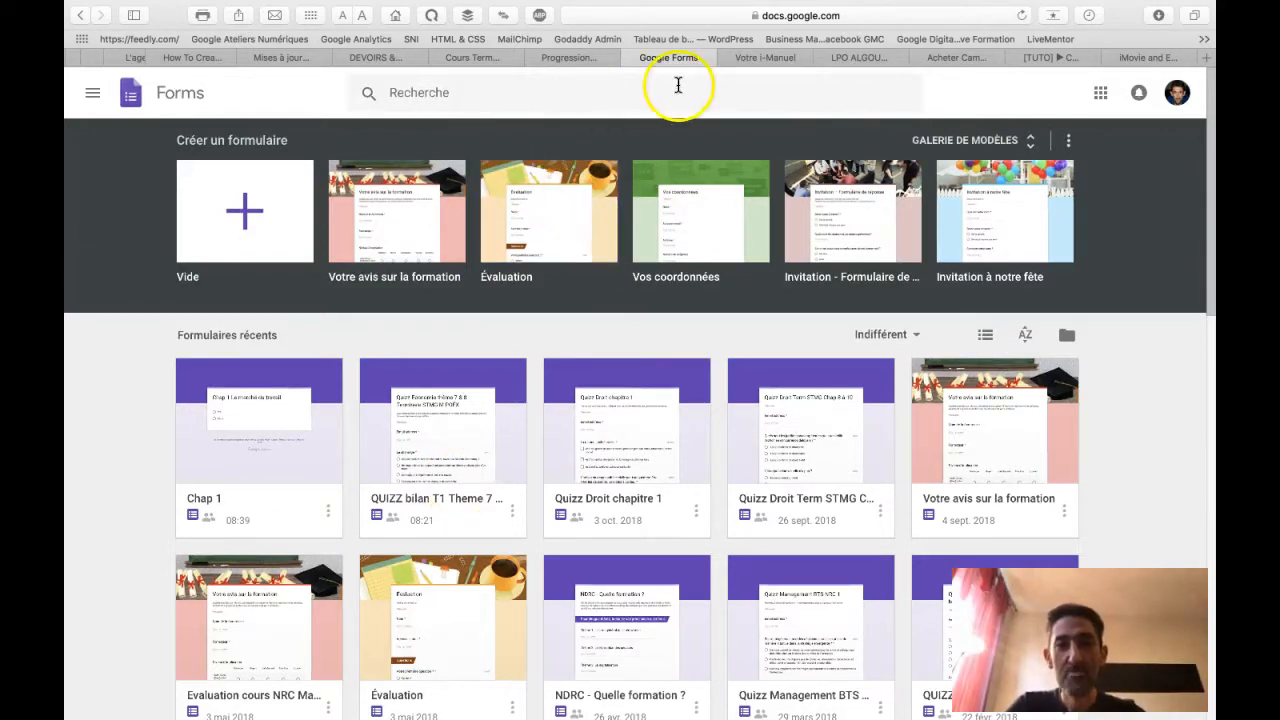
Switch to Google Drive and create a new blank Google Forms form from there
left_click(1101, 92)
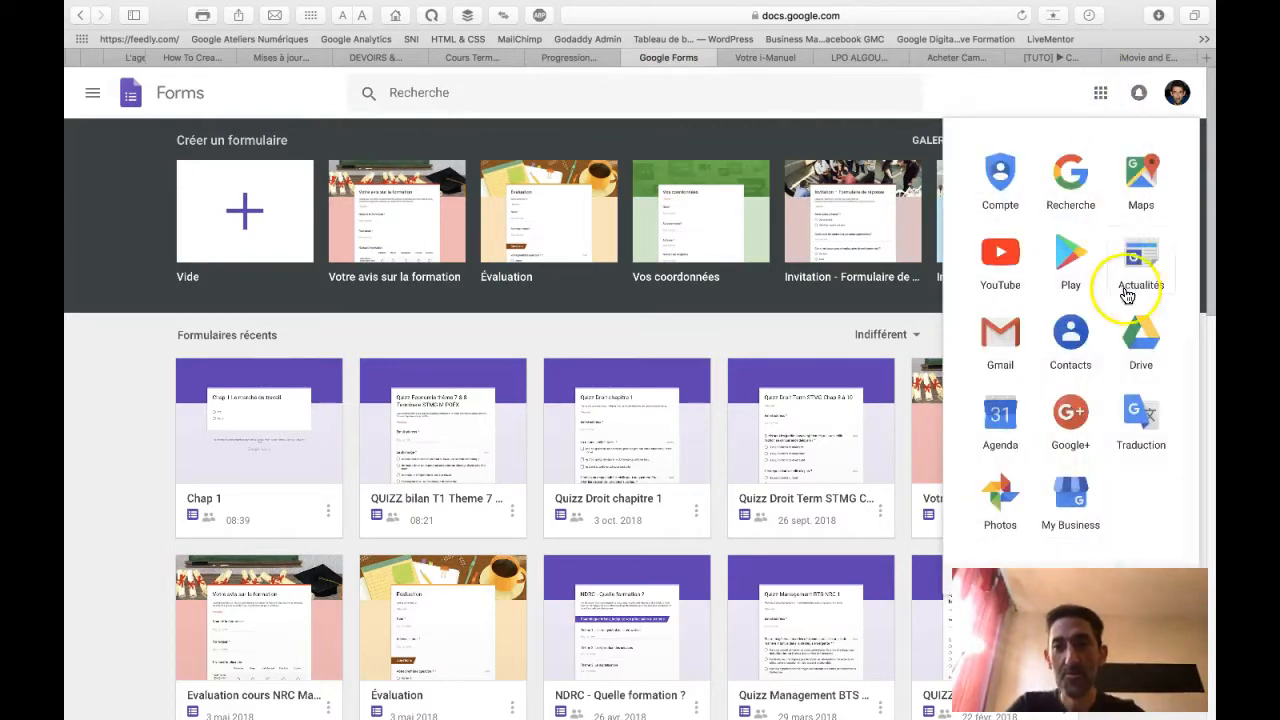
left_click(1135, 341)
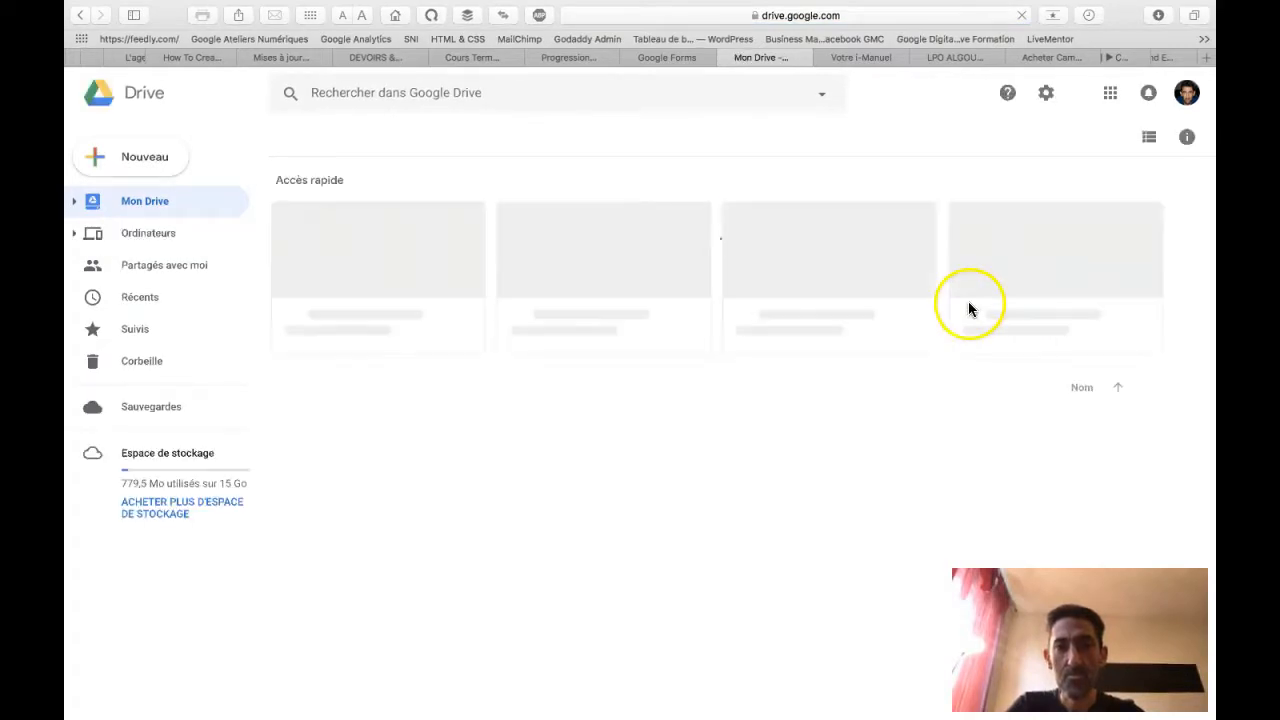
left_click(143, 165)
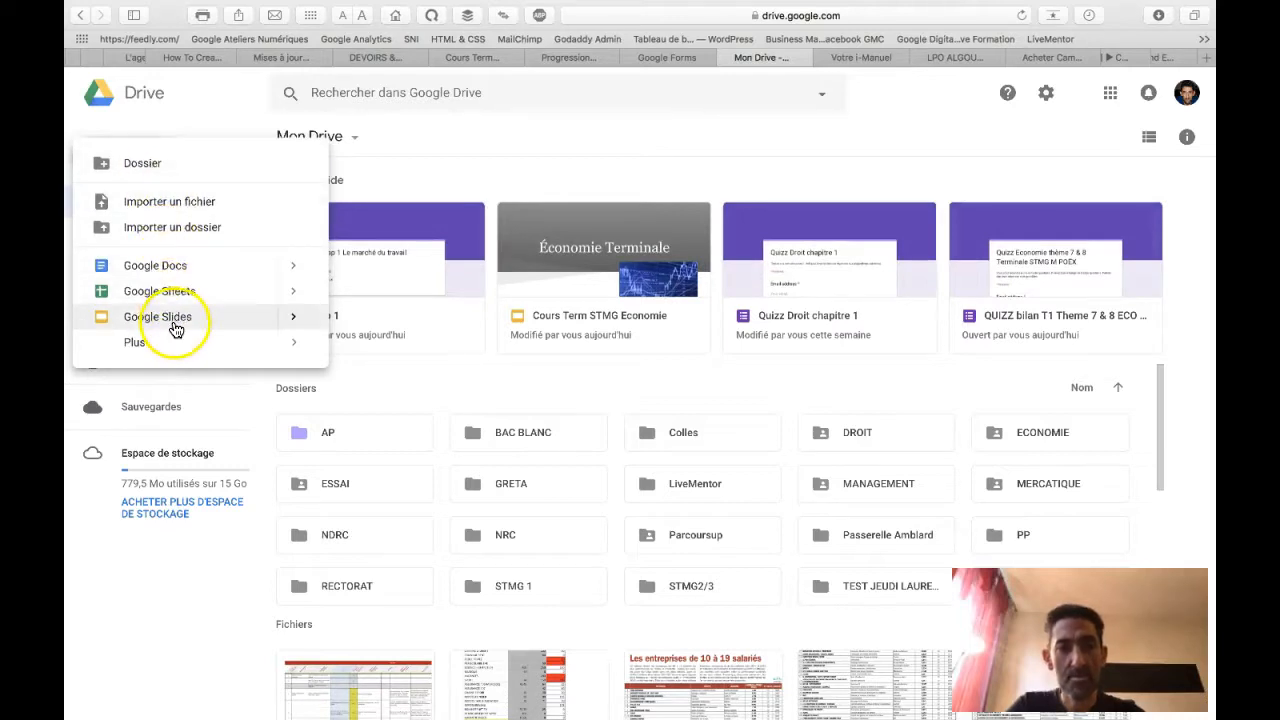
mouse_move(169, 350)
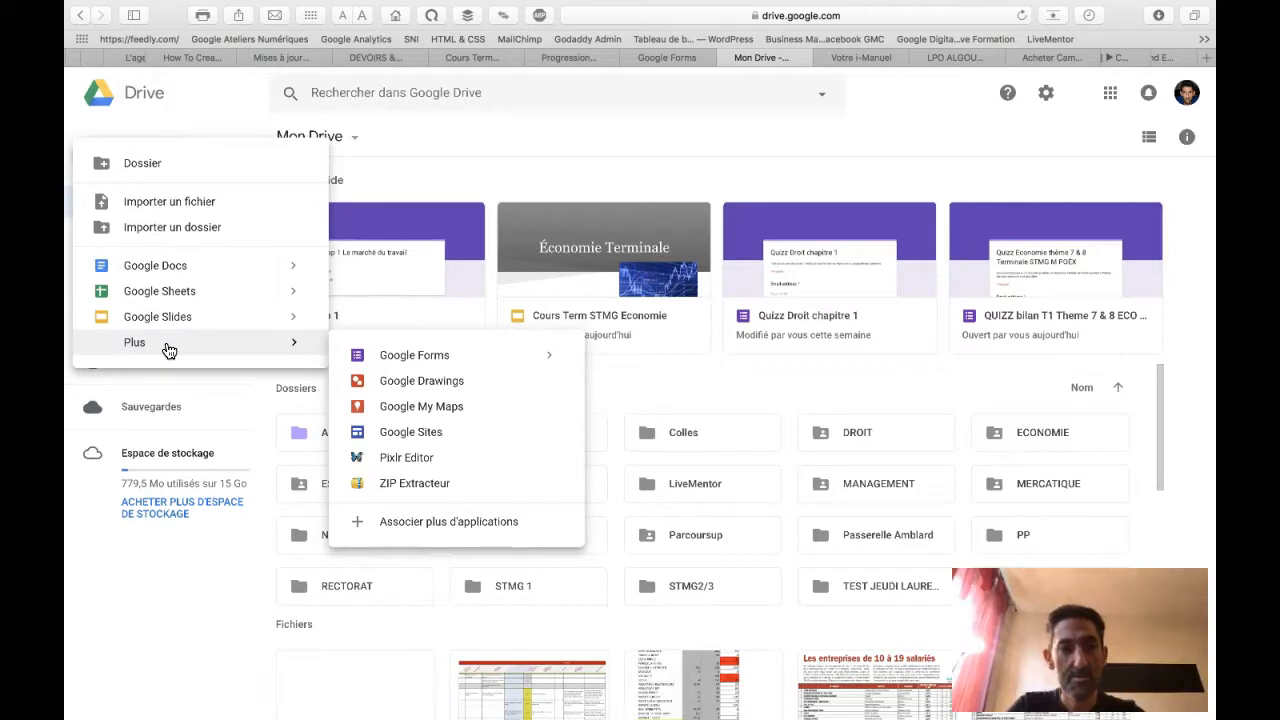
left_click(414, 355)
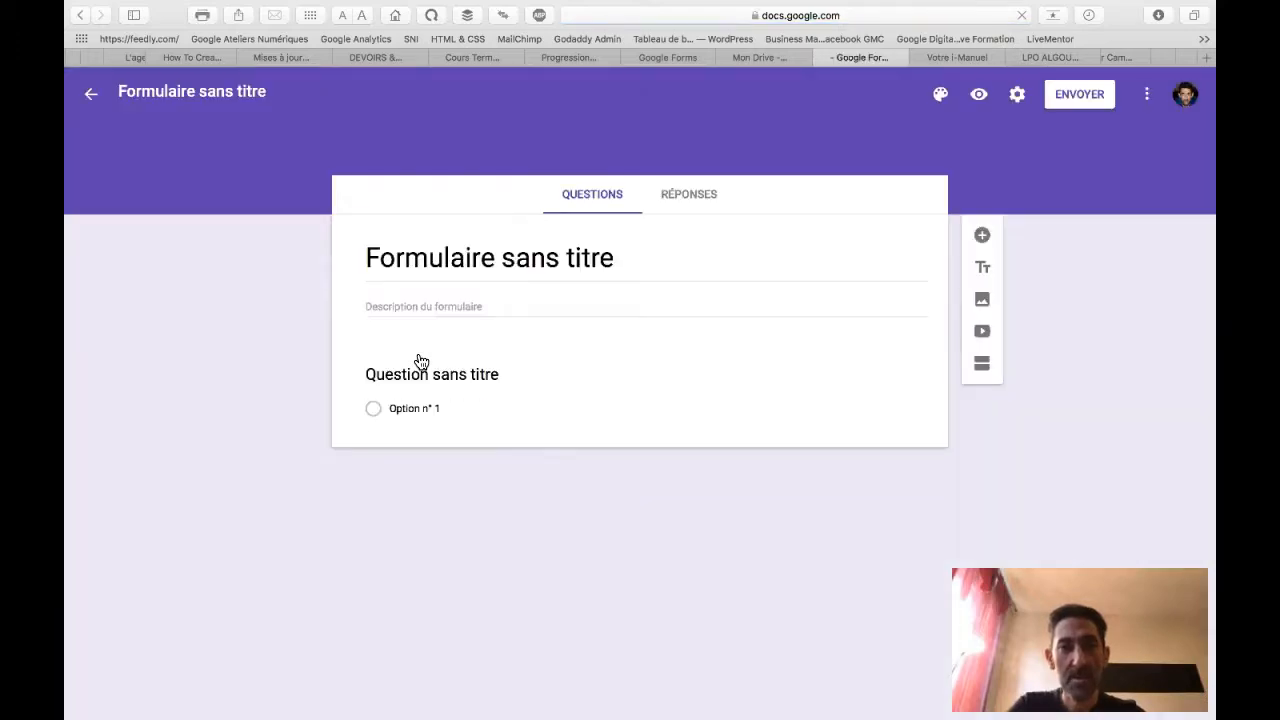
Rename the untitled form as "QUIZZ Test"
left_click(266, 90)
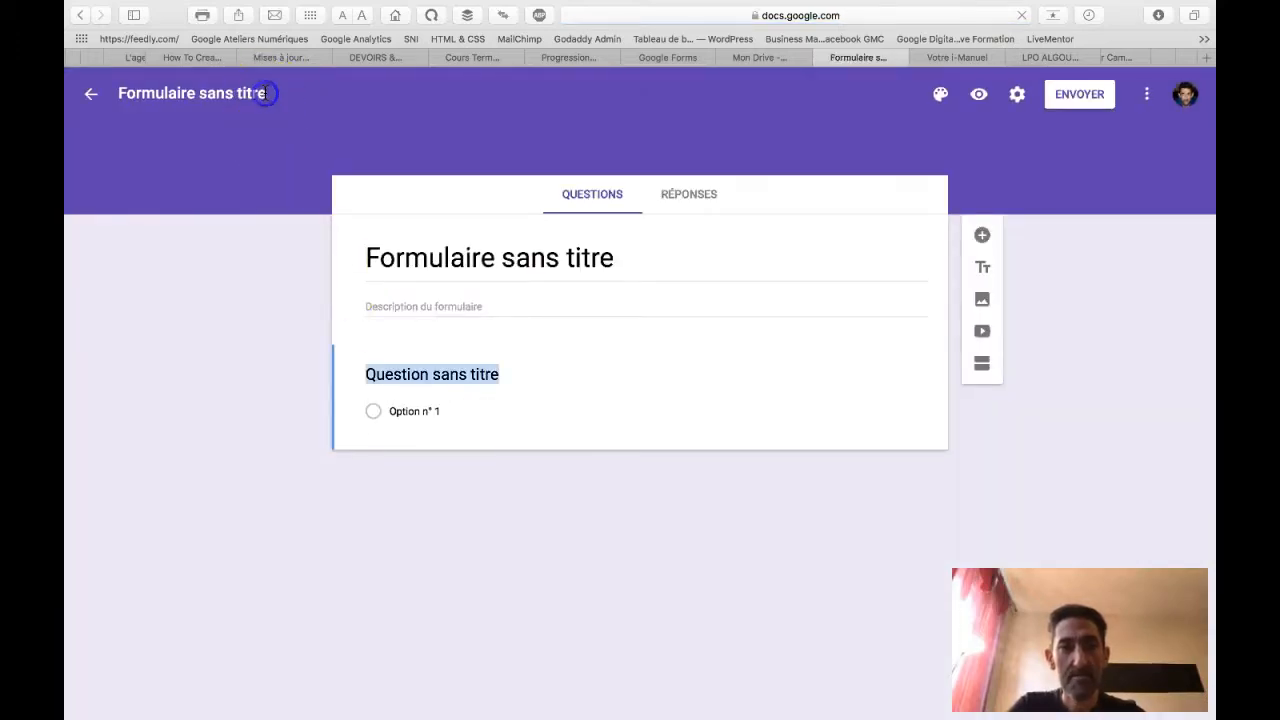
left_click_drag(266, 92, 137, 97)
key("BackSpace")
key("BackSpace")
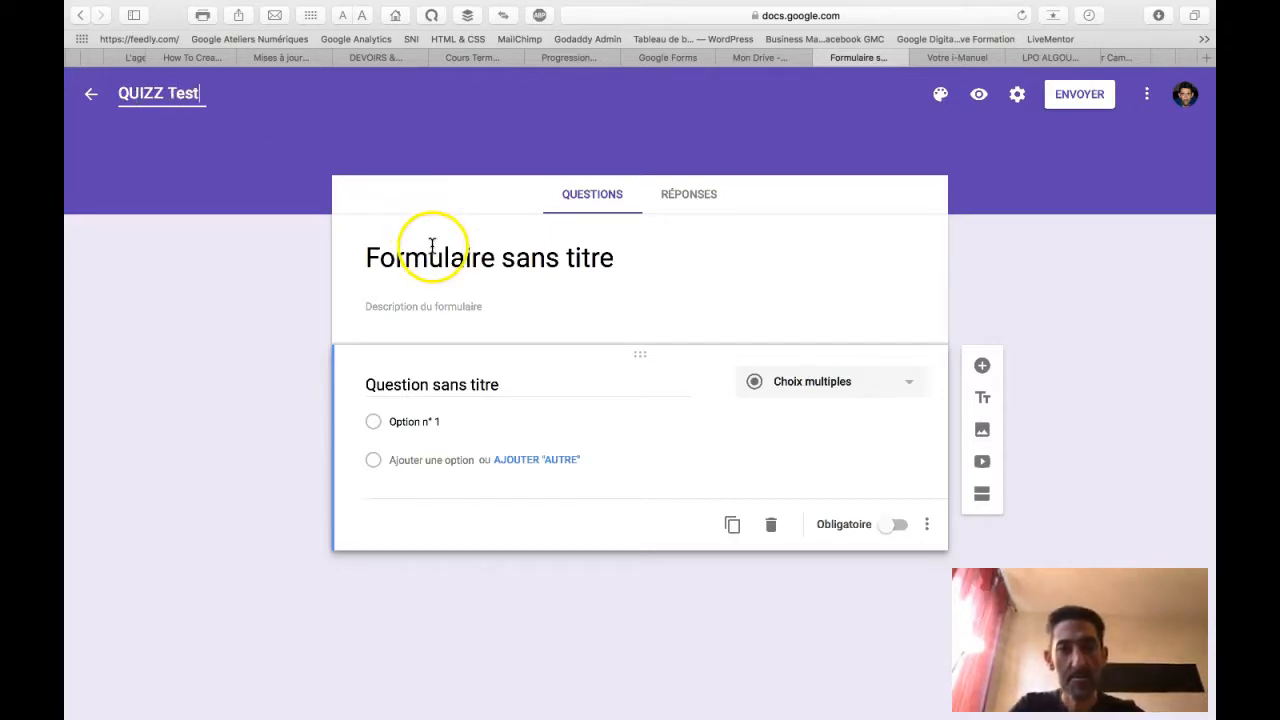
left_click(481, 157)
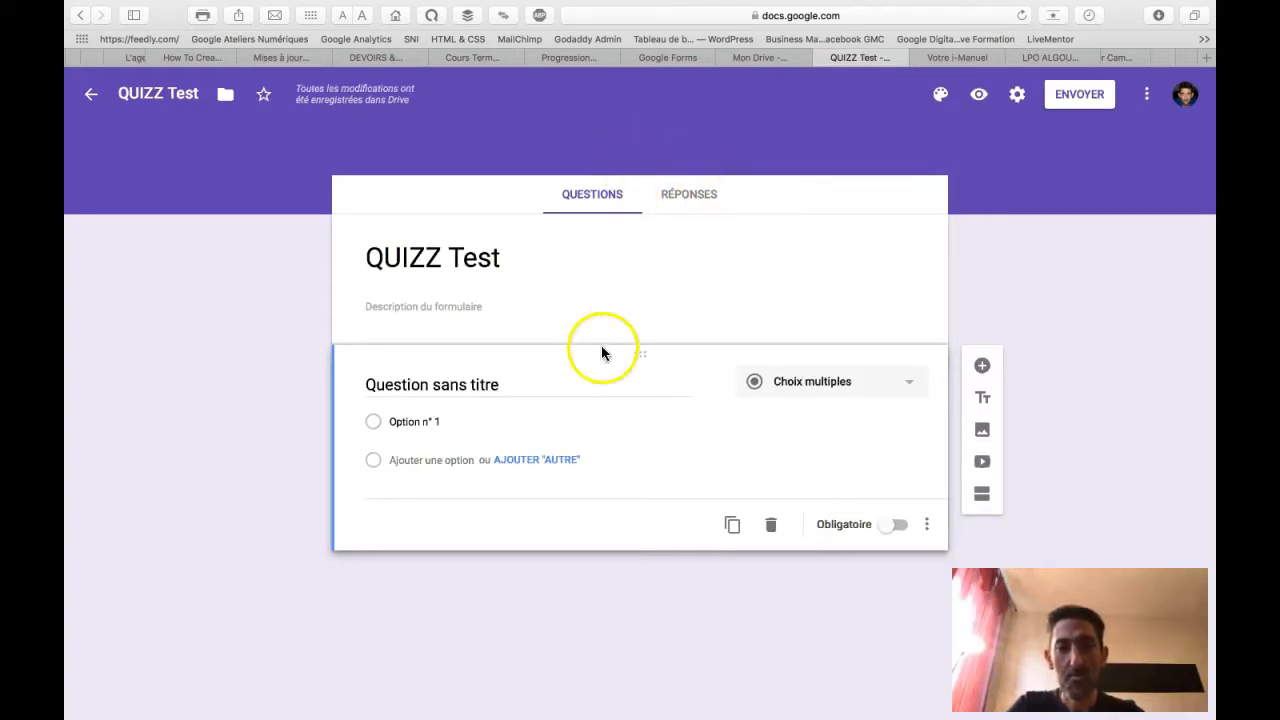
In the form's general settings, enable collecting e-mail addresses and limit respondents to one response, leaving editing after submission off
left_click(1017, 95)
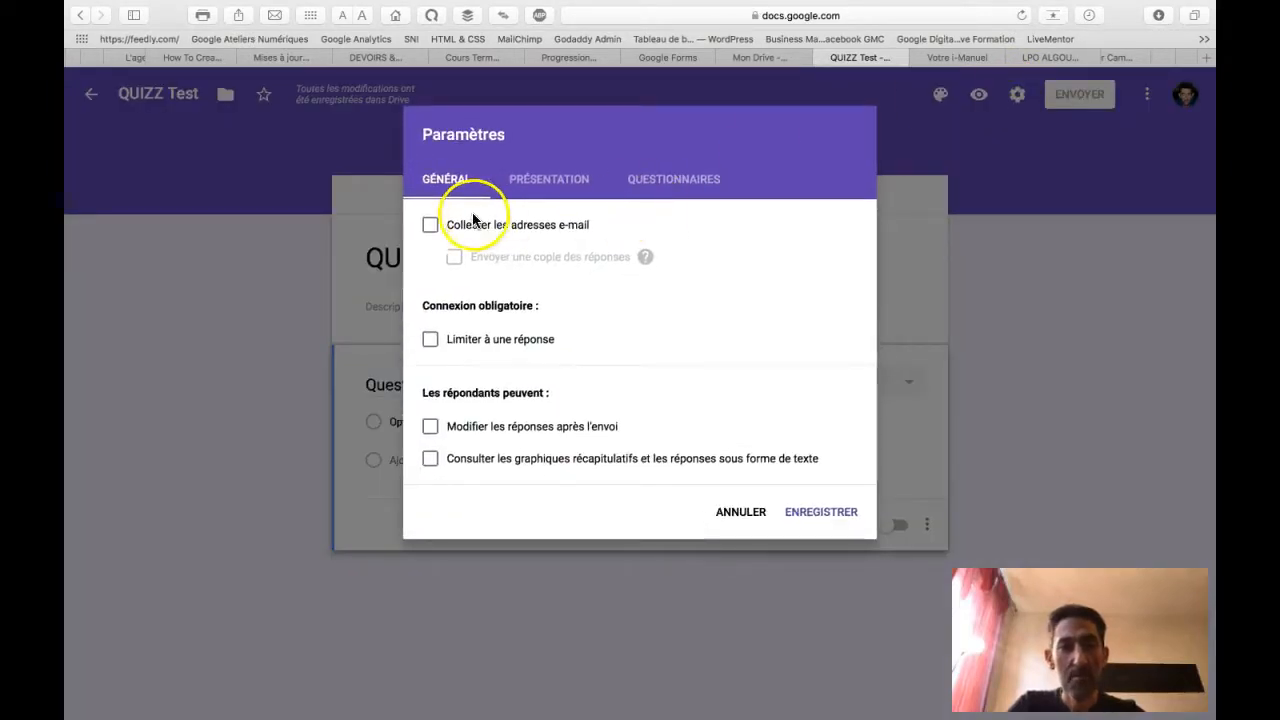
left_click(430, 226)
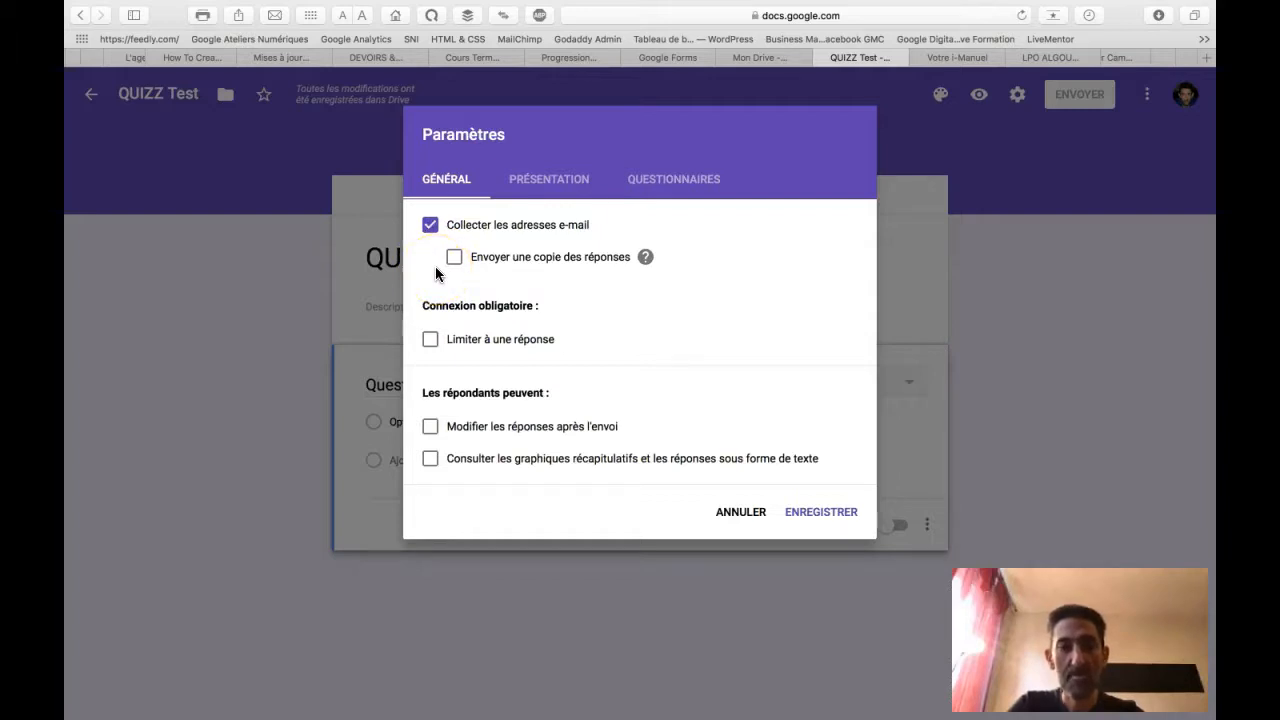
left_click(430, 341)
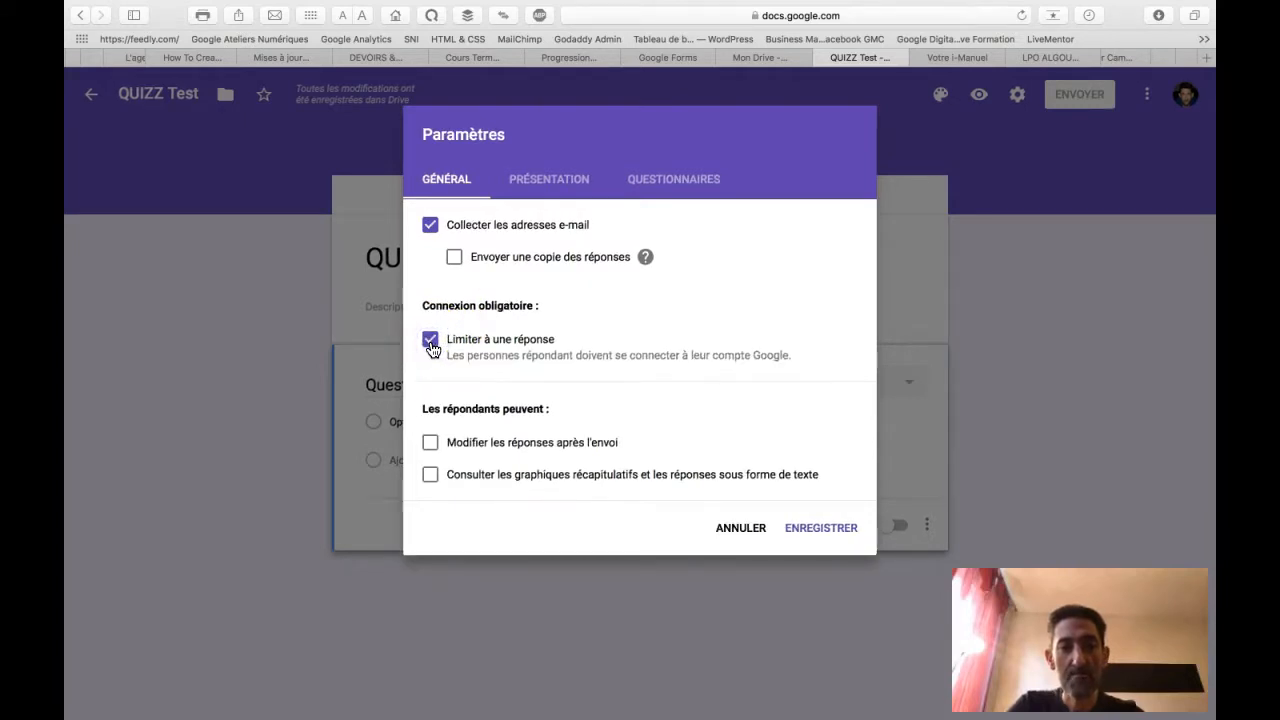
left_click(432, 446)
left_click(432, 446)
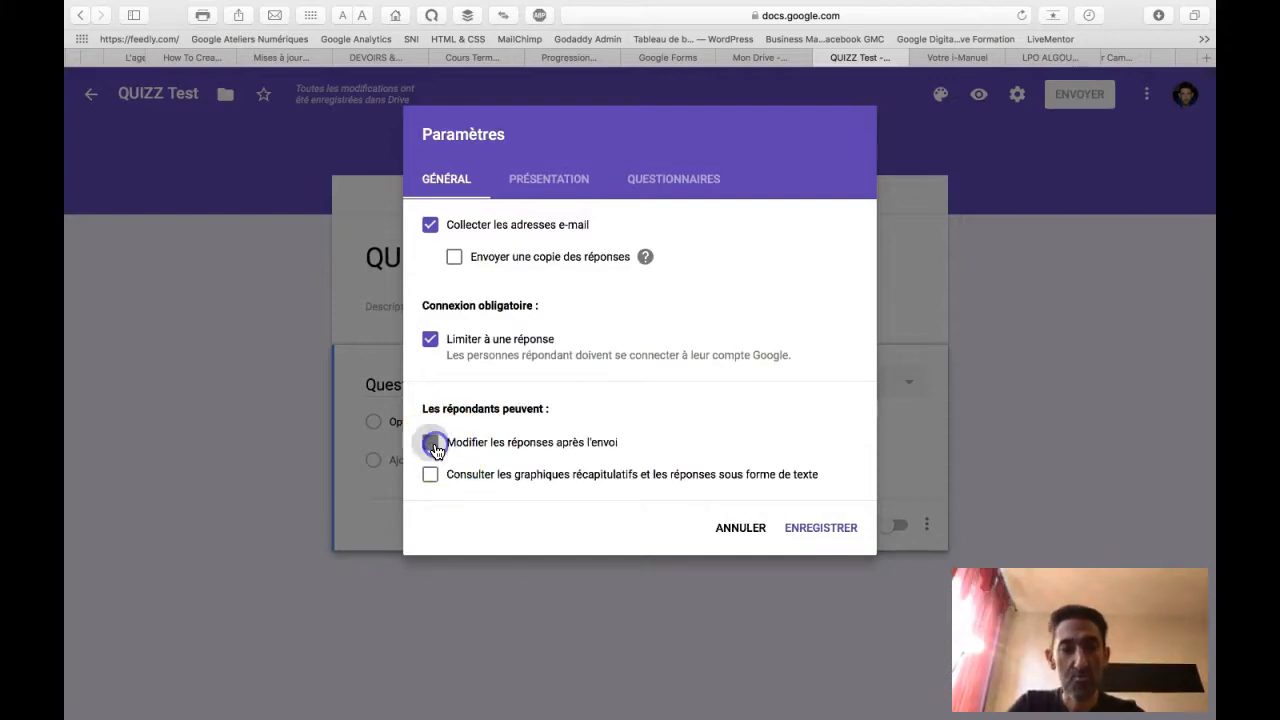
In the presentation settings, enable the progress bar and the random ordering of questions
left_click(558, 186)
left_click(430, 225)
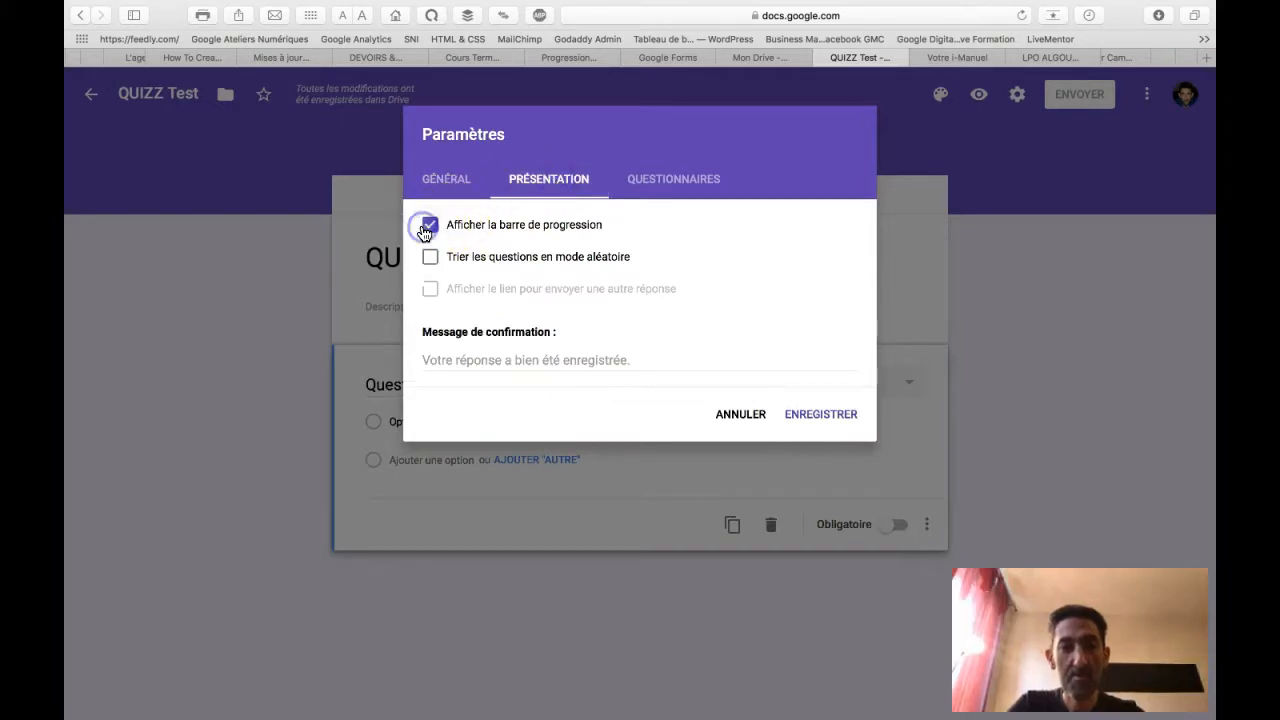
left_click(431, 259)
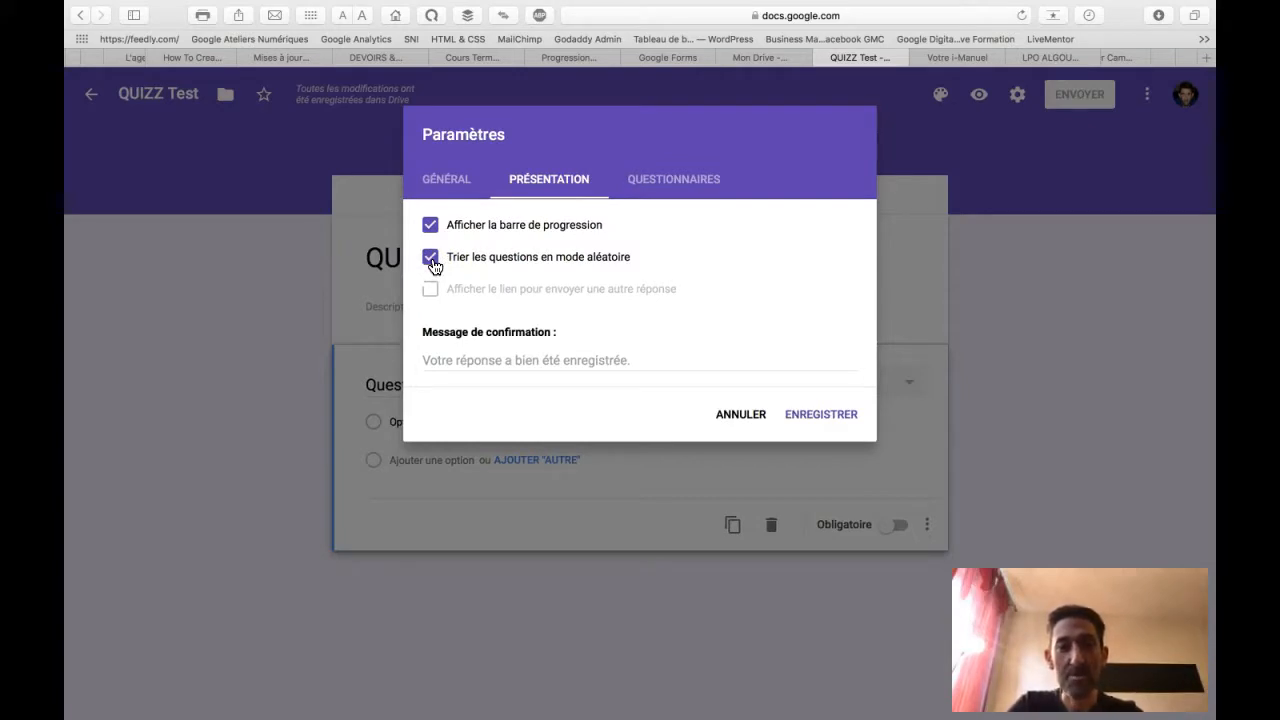
Convert the form into a quiz with immediate grade release, keep incorrect questions, correct answers and points visible to respondents, and save the settings
left_click(672, 185)
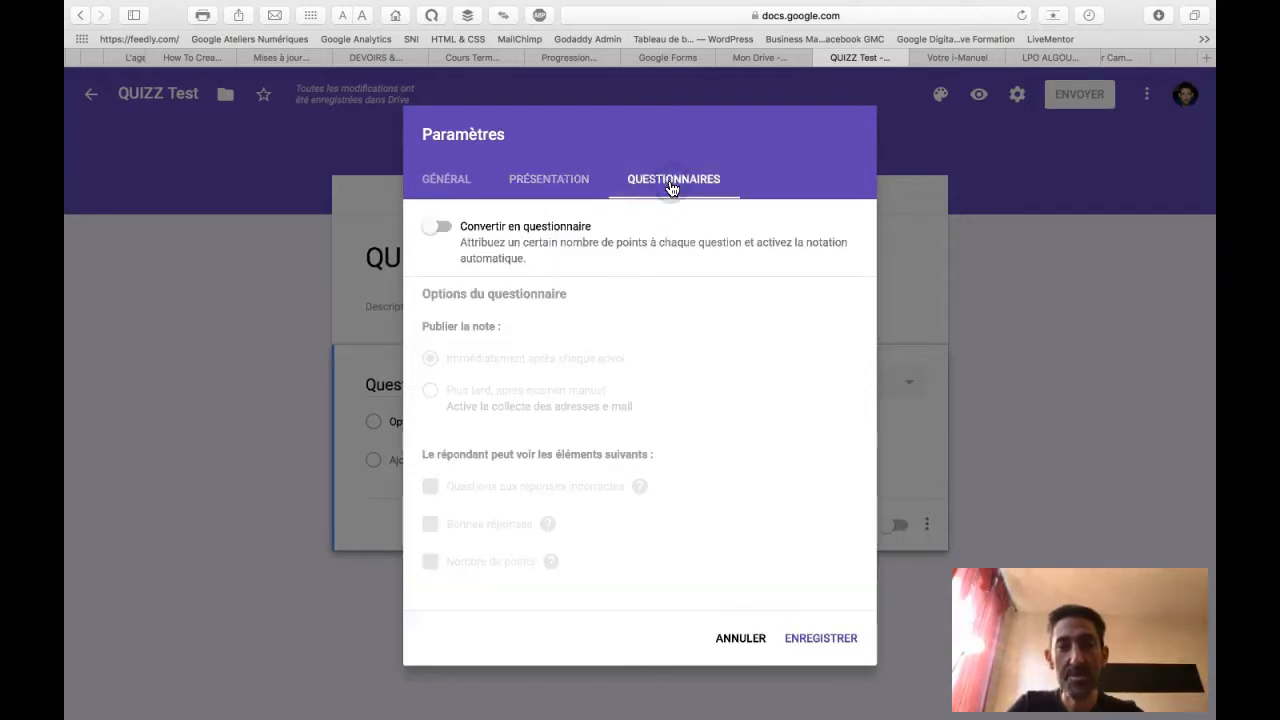
left_click(443, 229)
left_click(445, 230)
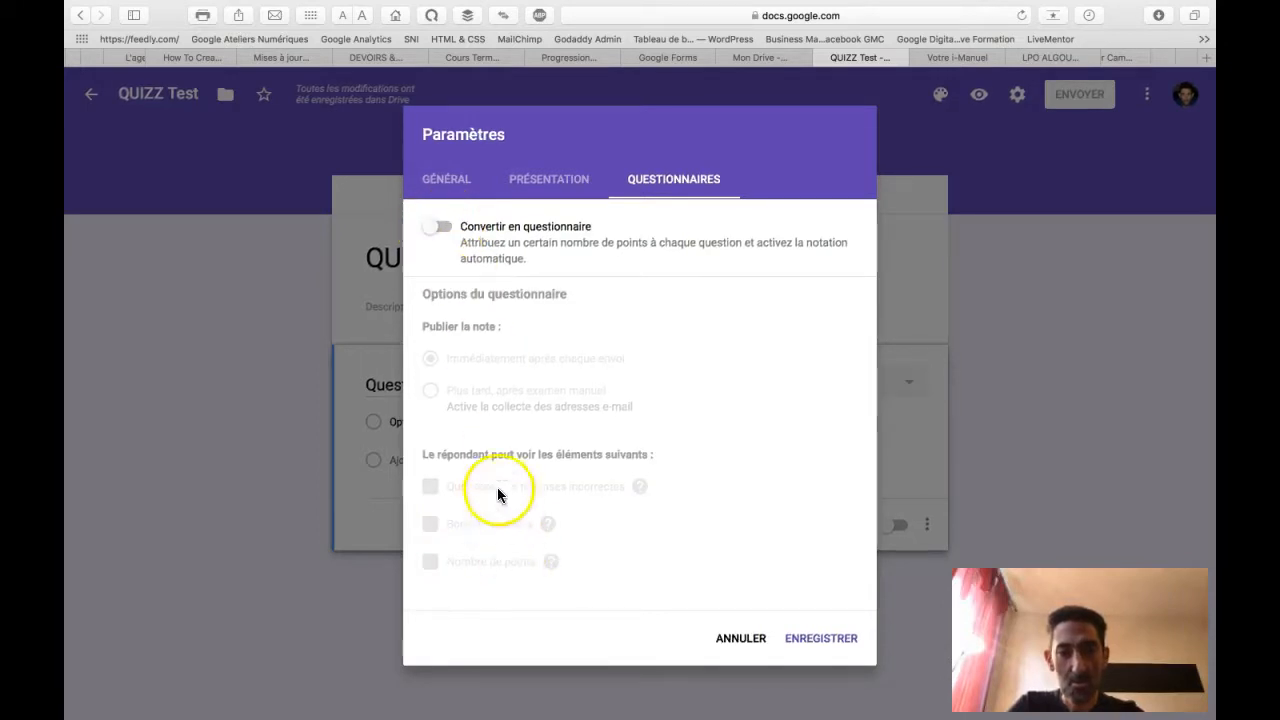
left_click(444, 231)
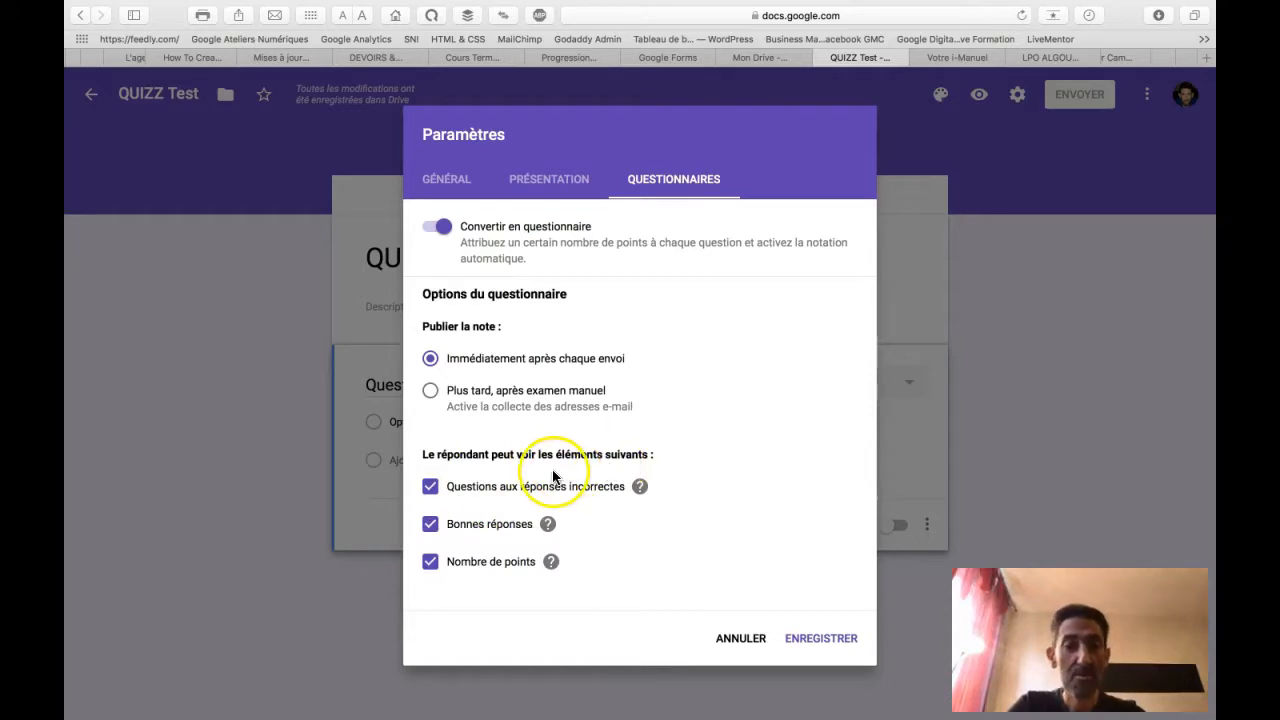
left_click(430, 487)
left_click(430, 523)
left_click(430, 487)
left_click(430, 523)
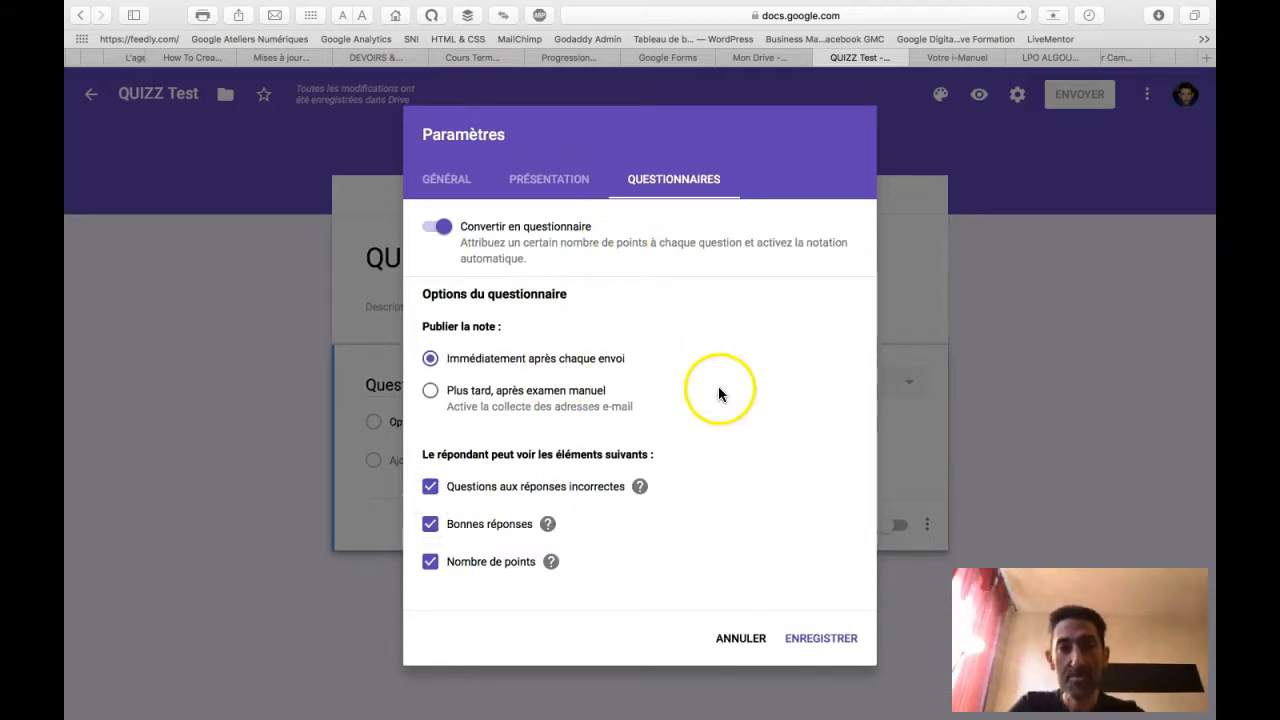
left_click(822, 638)
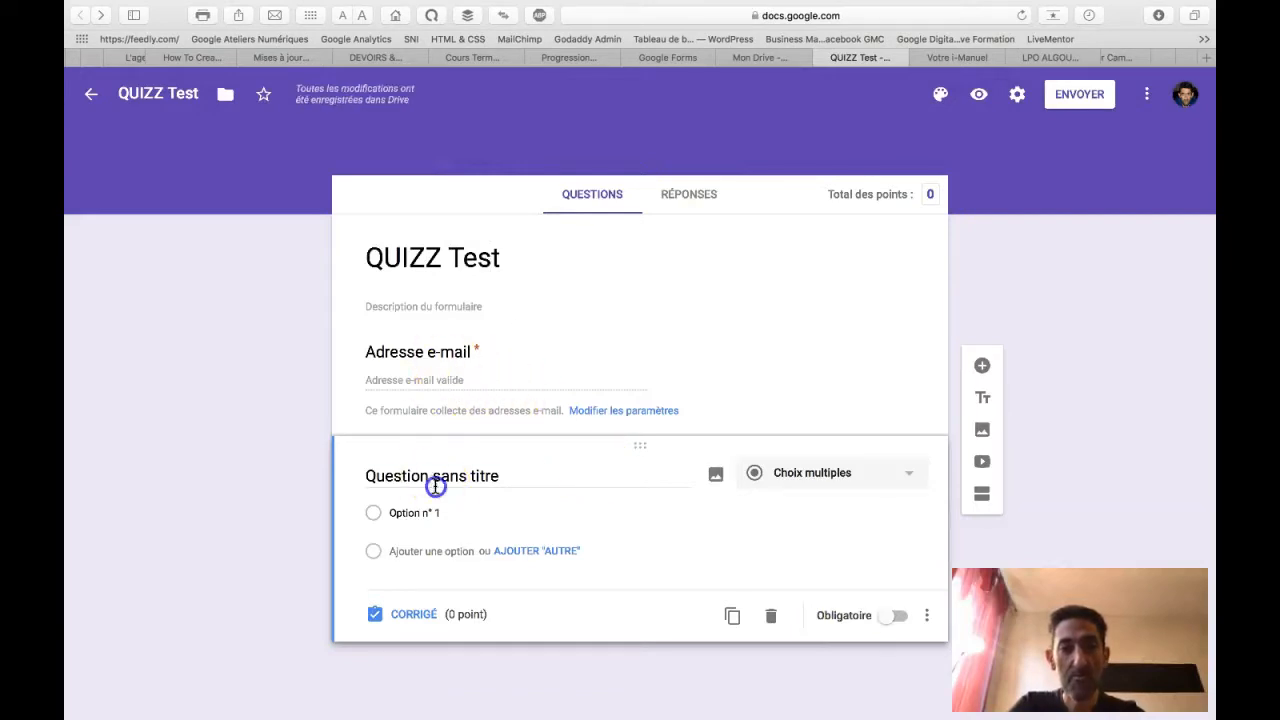
Title the first question "Question 1 fdfdfgdfgdfg" and keep its type as multiple choice (Choix multiples)
left_click(435, 486)
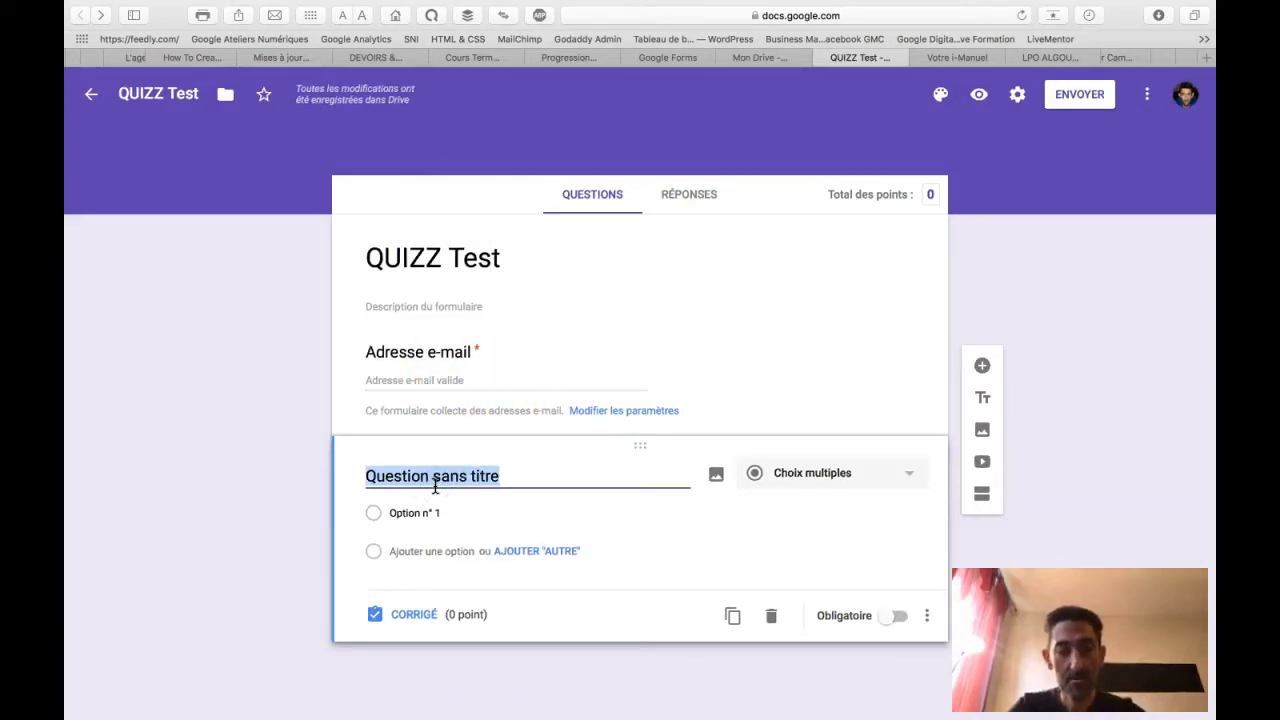
type("Question 1")
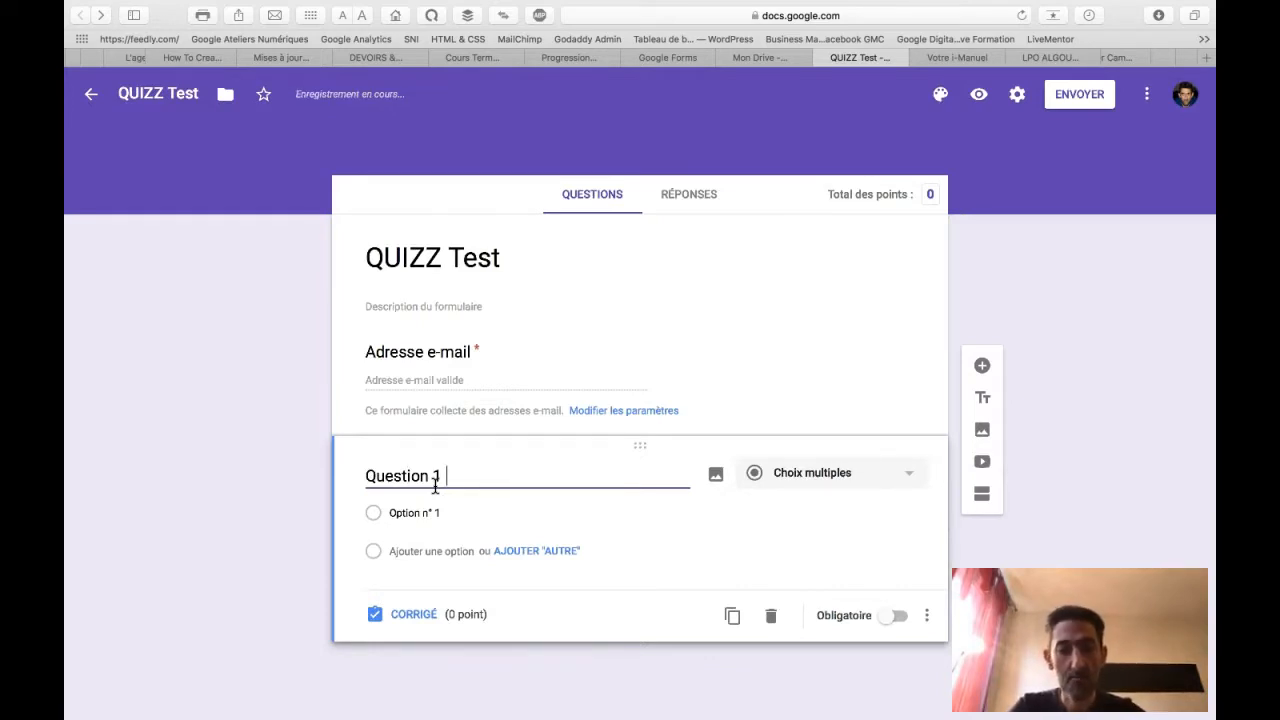
left_click(414, 512)
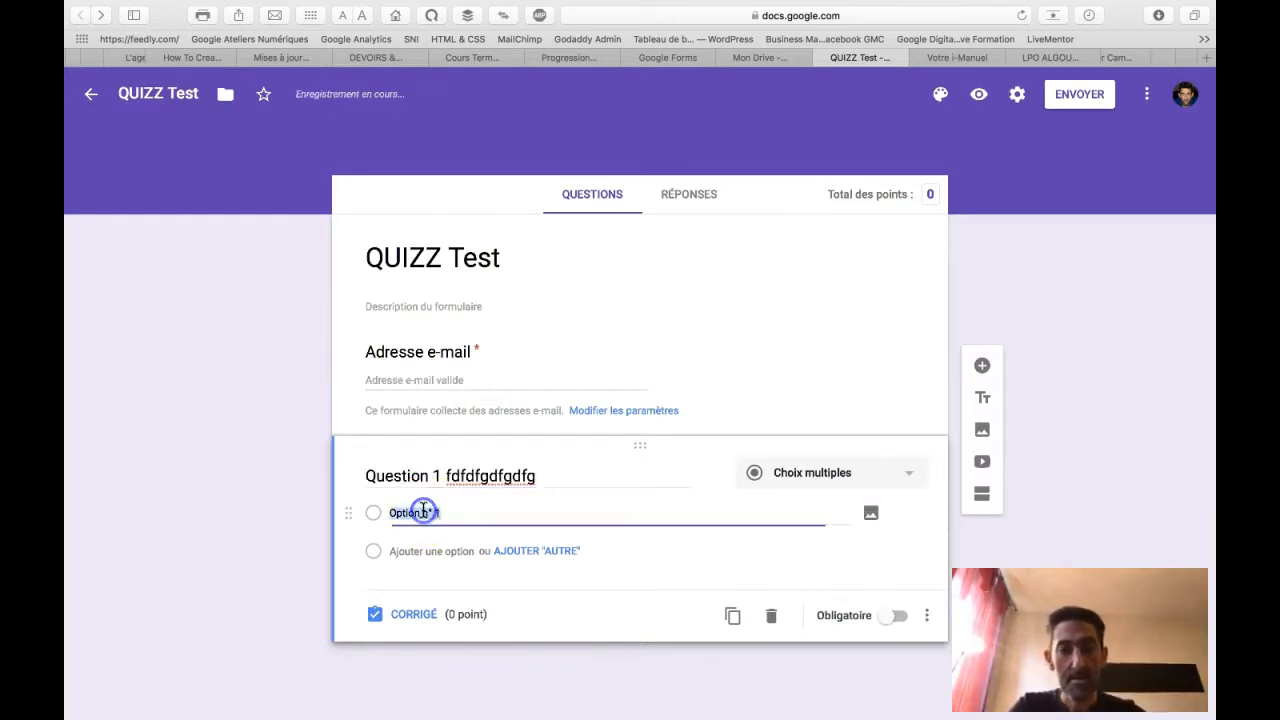
left_click(836, 488)
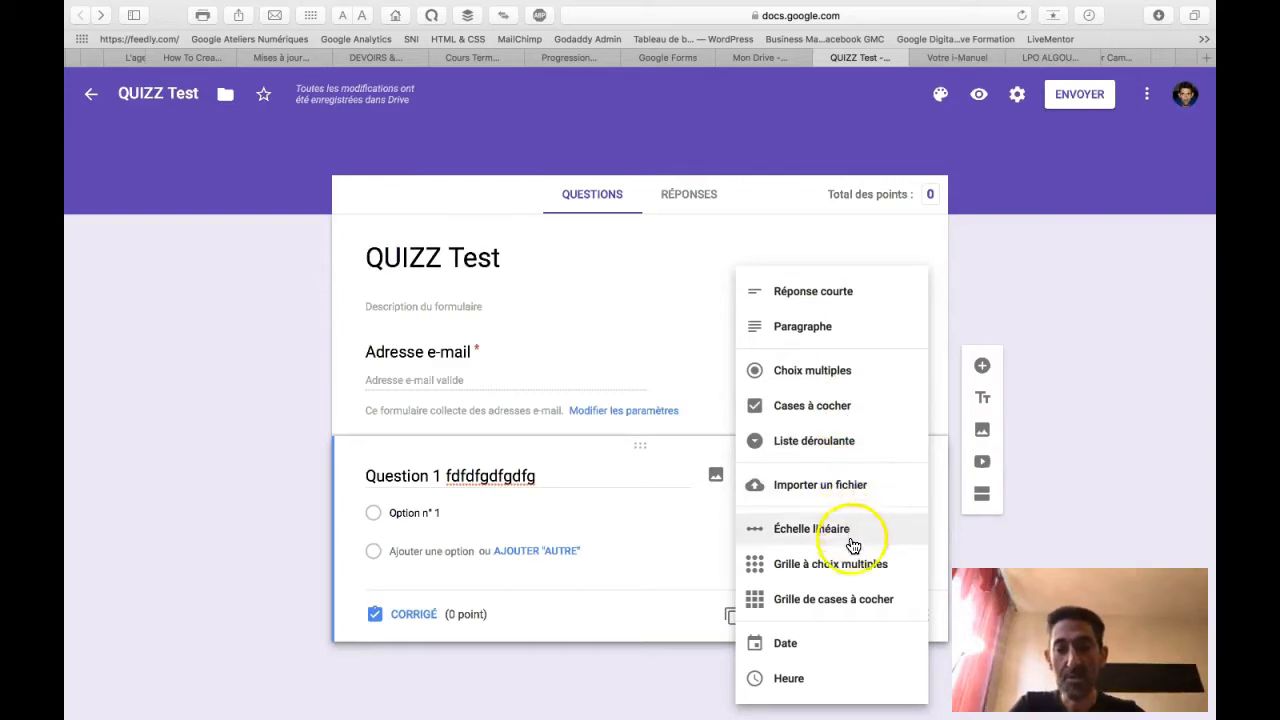
left_click(826, 371)
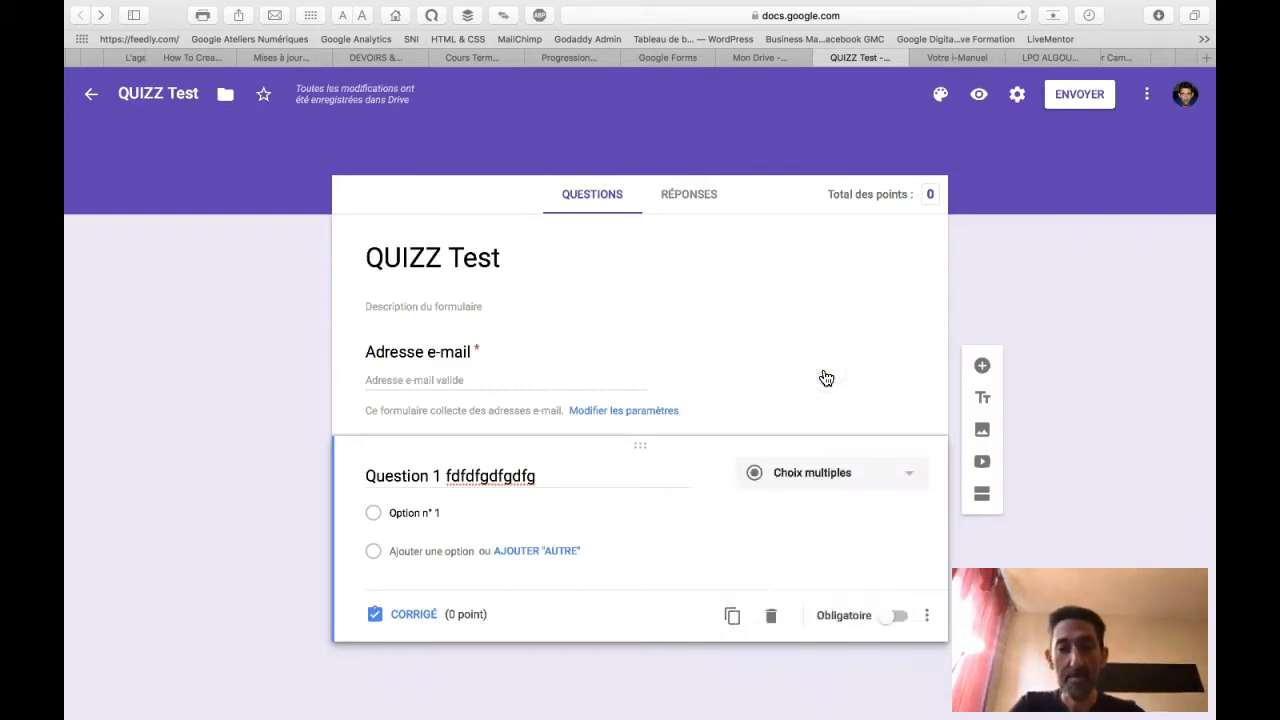
Give the first question two answer options, "vrai" and "faux"
left_click(432, 511)
left_click_drag(448, 511, 396, 511)
type("Vrai")
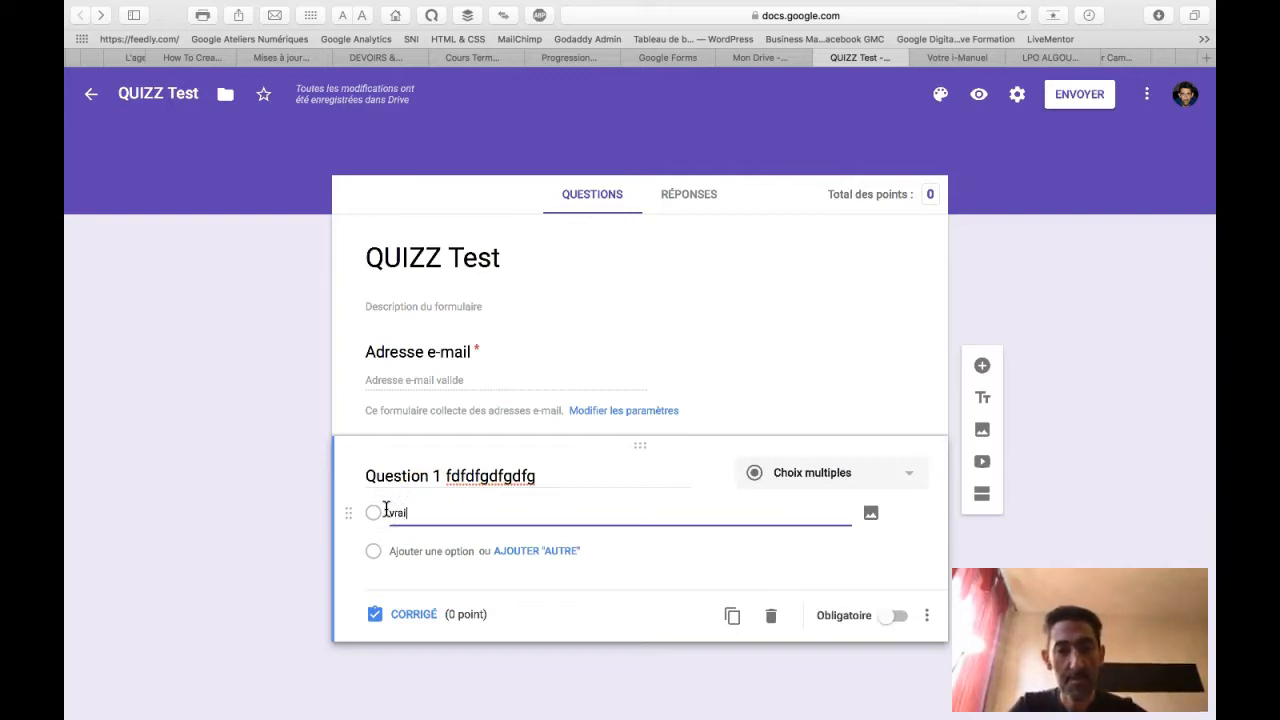
left_click(412, 549)
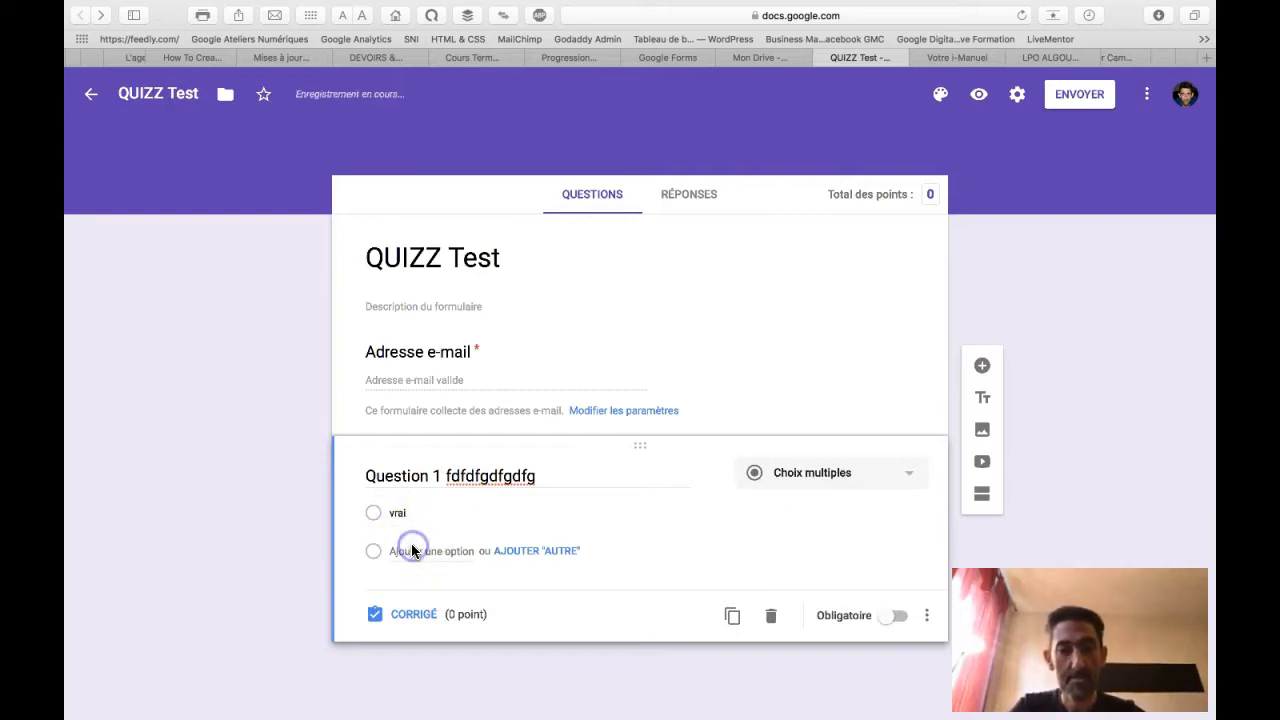
left_click(420, 550)
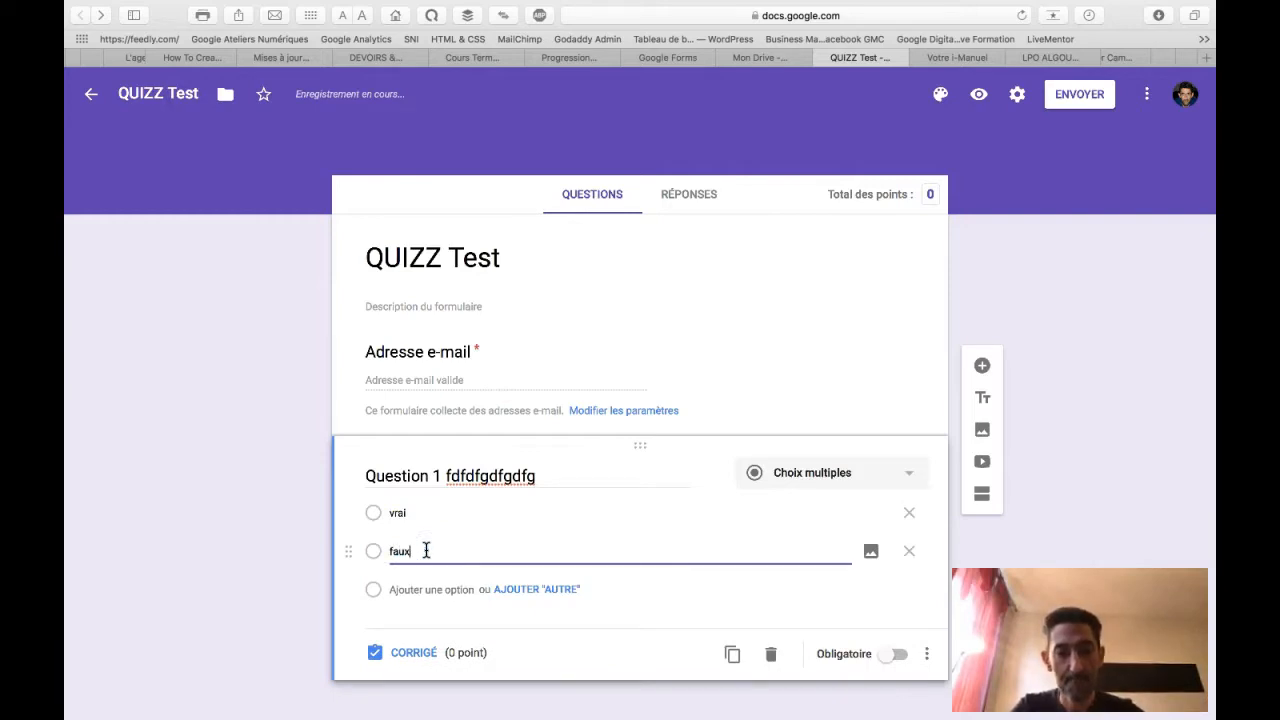
type("faux")
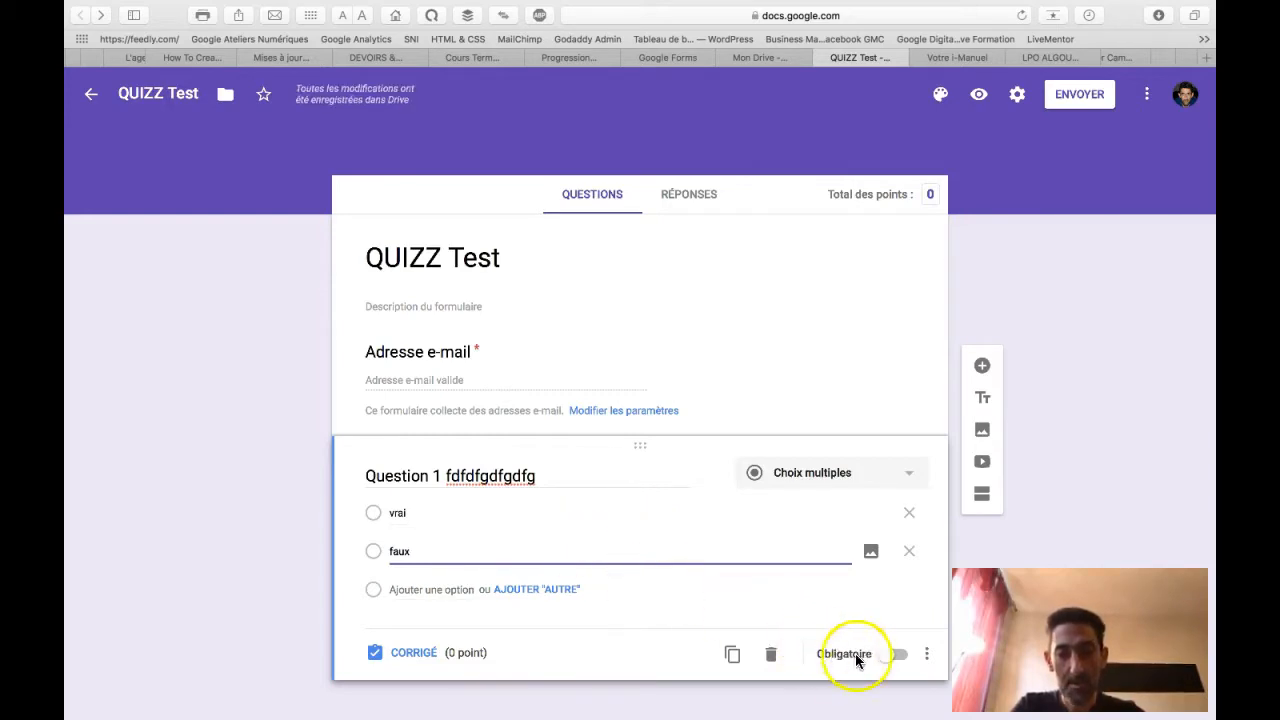
Make the first question required and set its answer key to "vrai", worth 1 point, without adding answer feedback
left_click(899, 655)
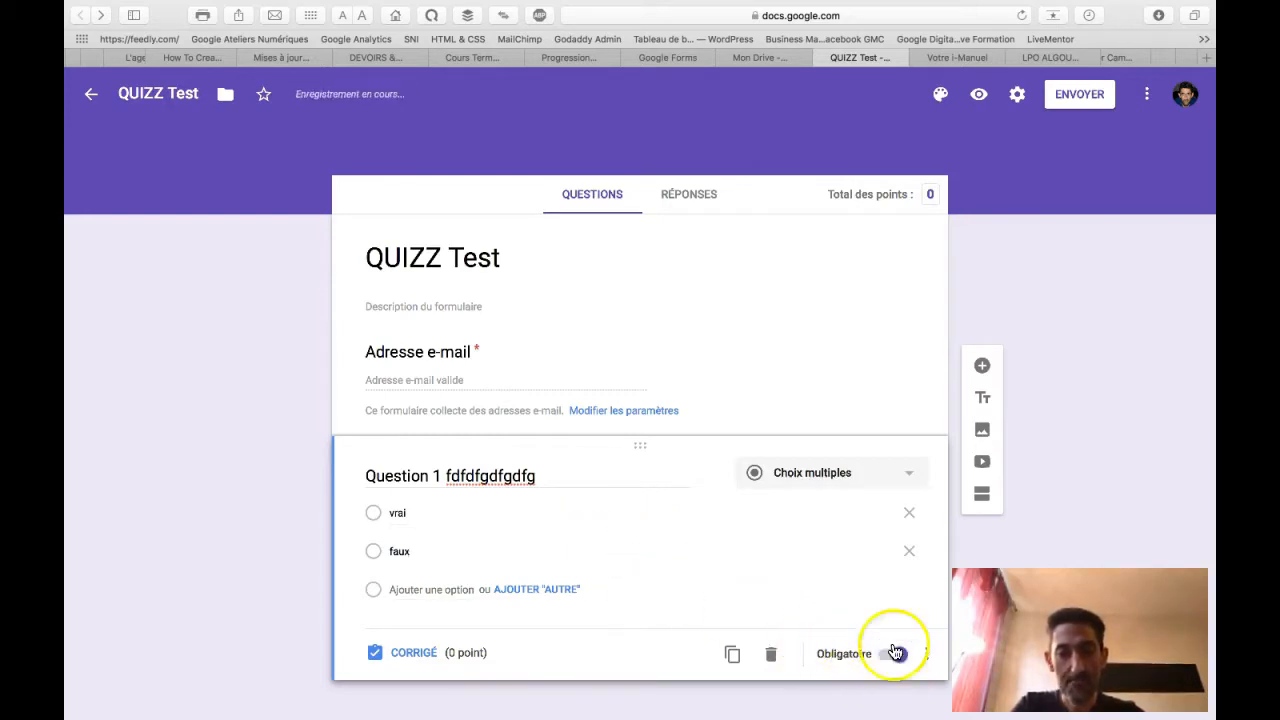
left_click(421, 654)
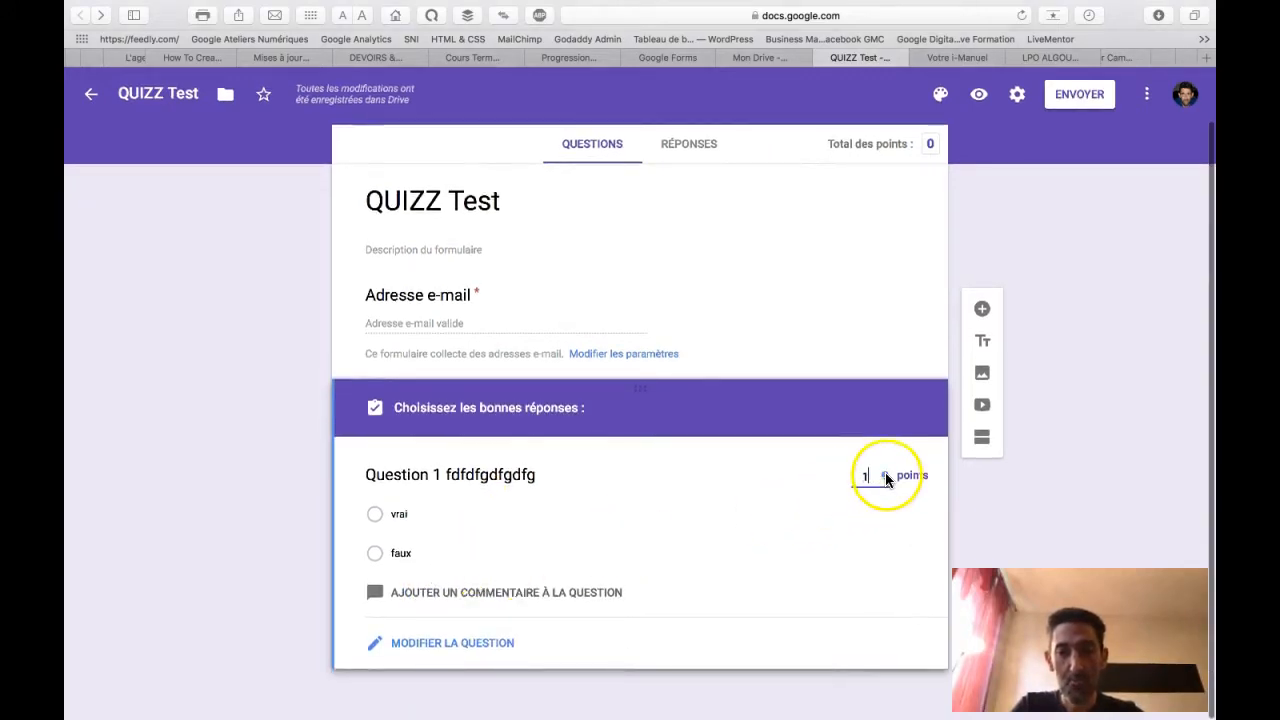
left_click(417, 517)
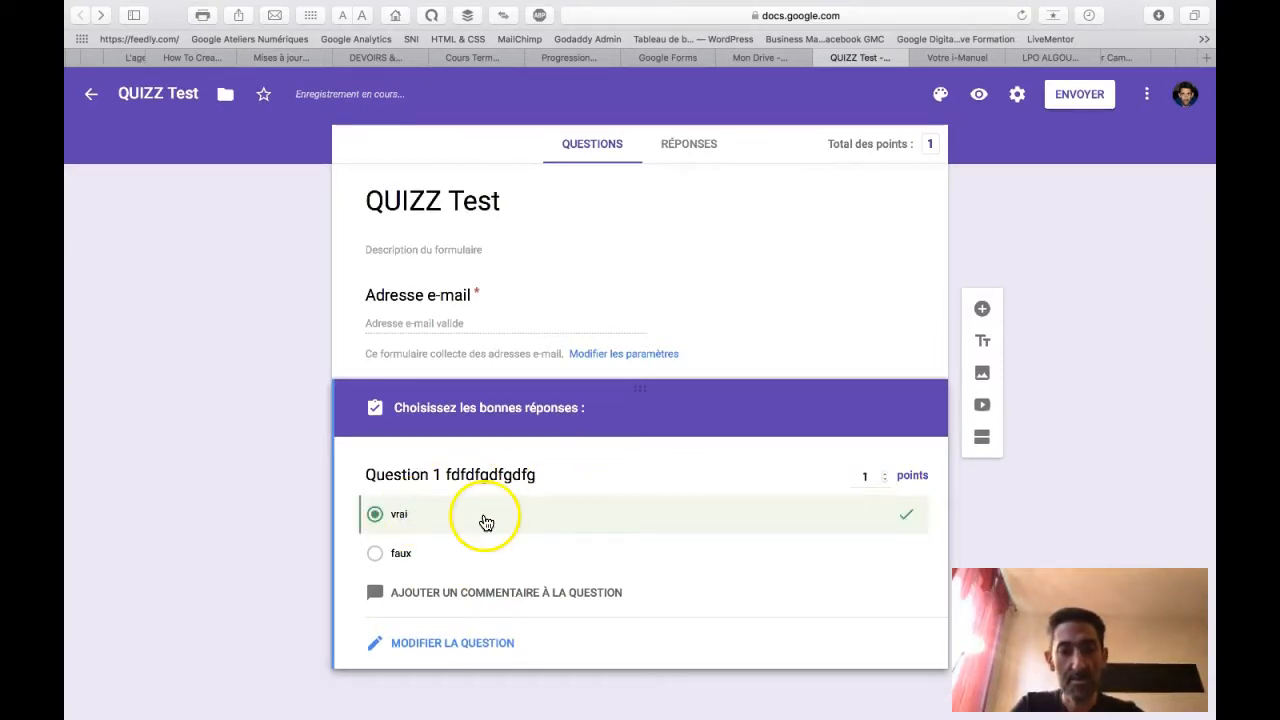
left_click(482, 592)
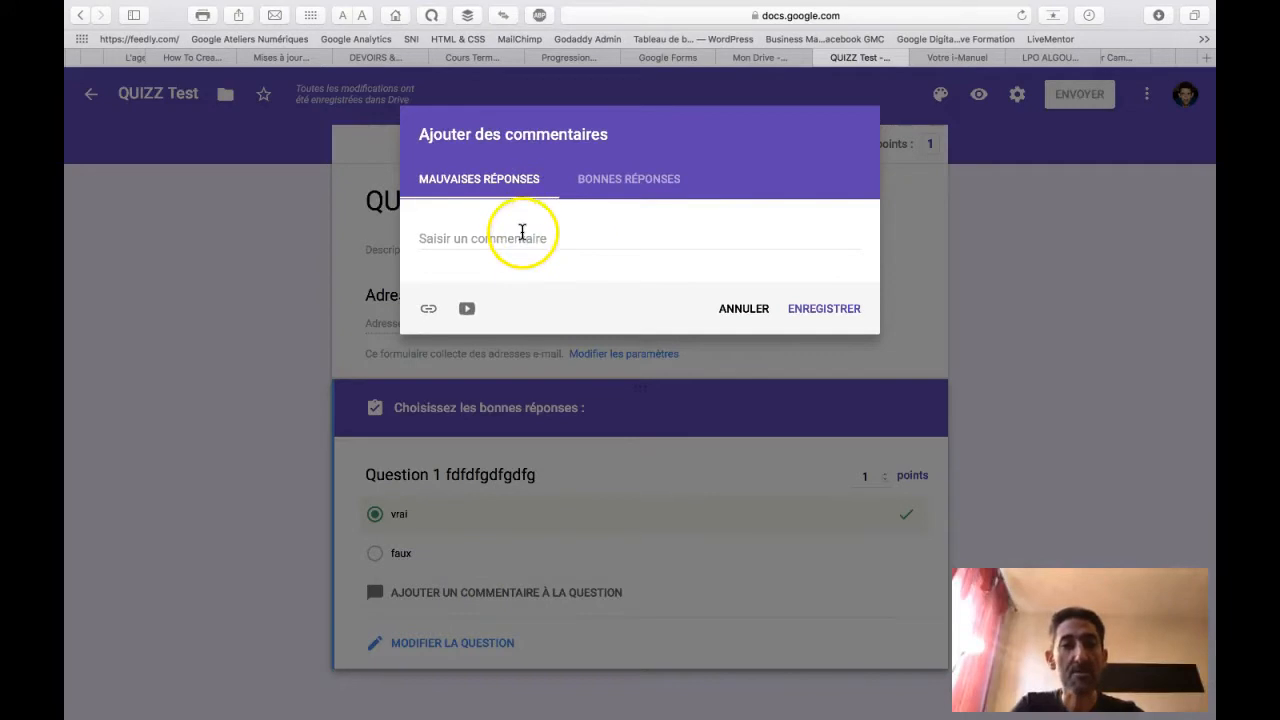
left_click(731, 312)
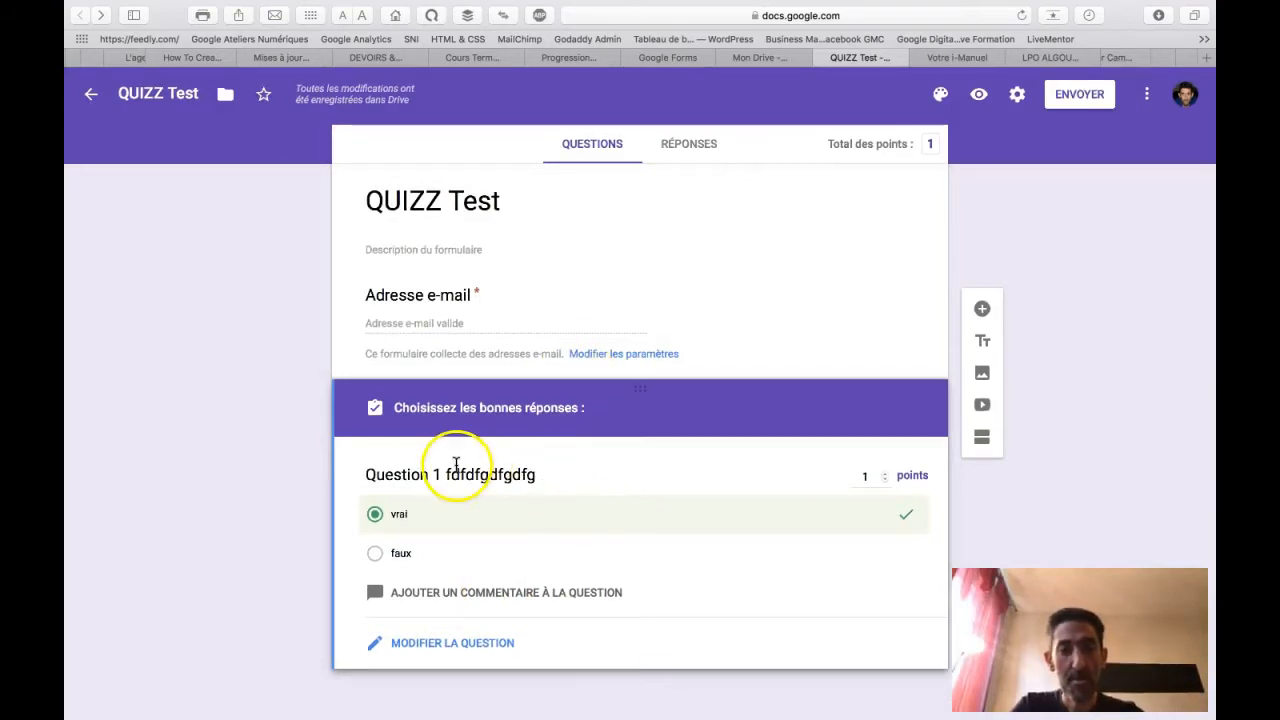
left_click(457, 644)
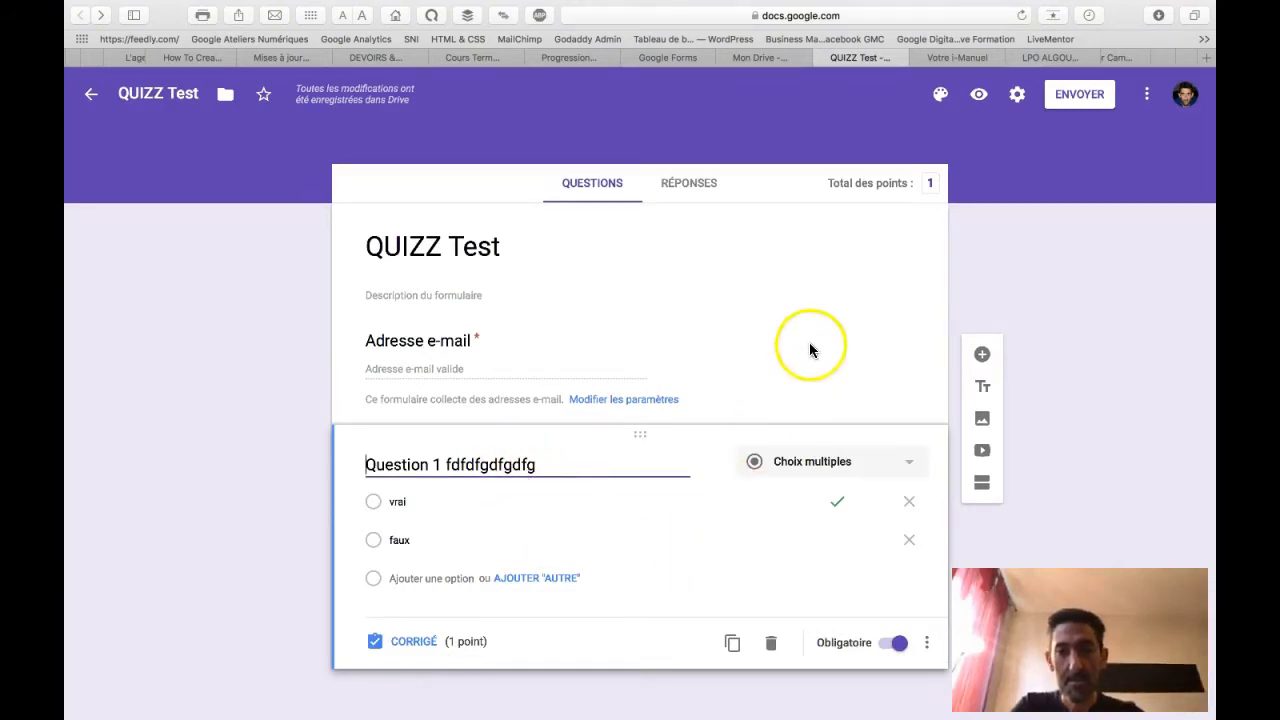
Add a second multiple-choice question titled "Question 2" and make it required
left_click(983, 357)
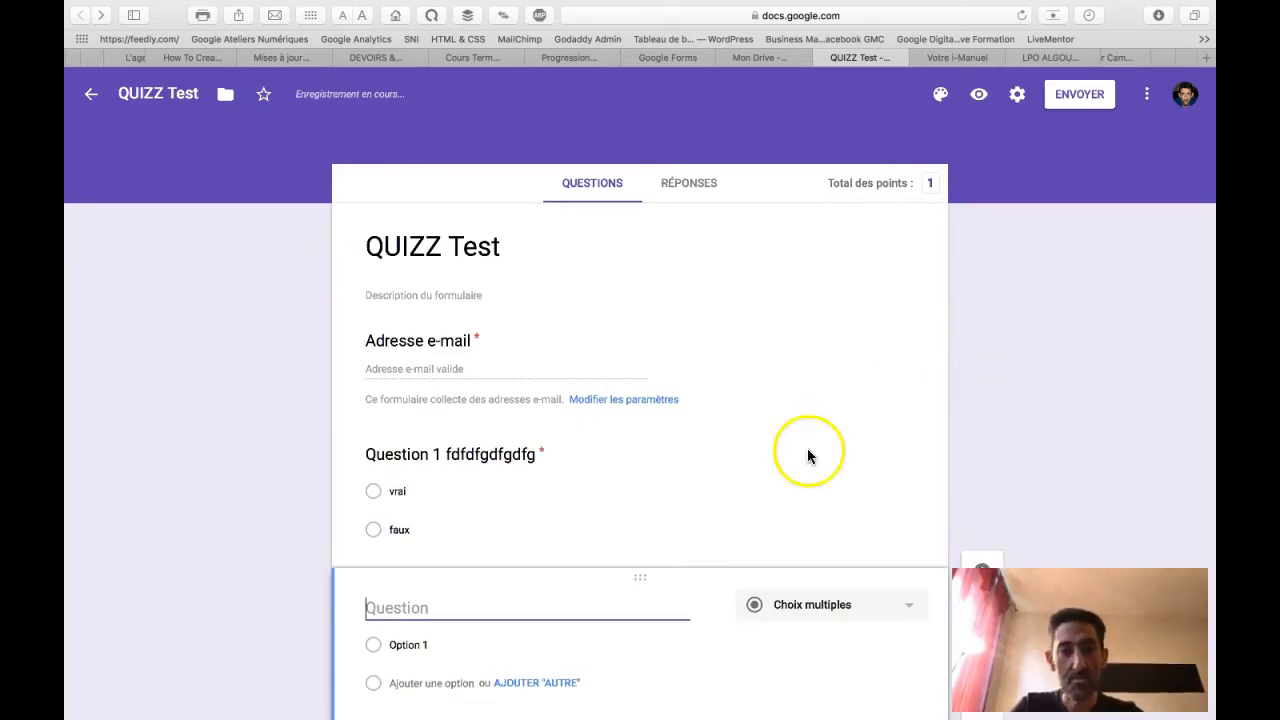
type("Question 2")
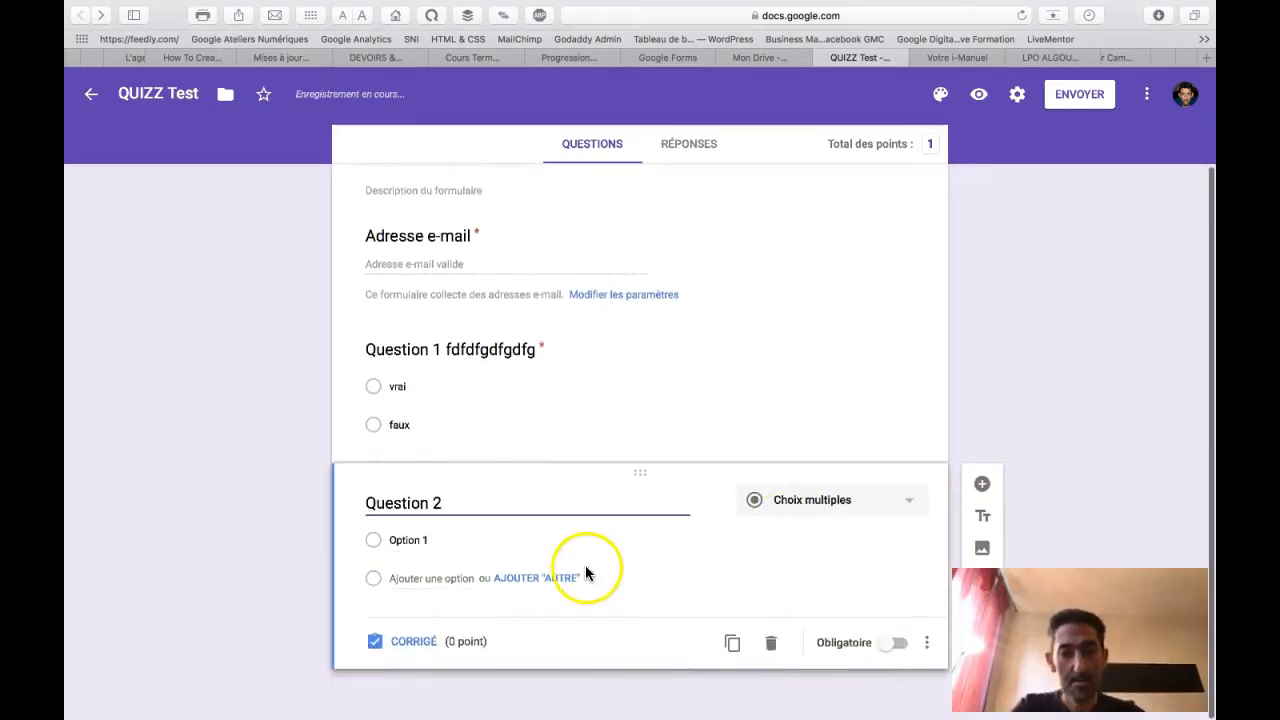
left_click(466, 538)
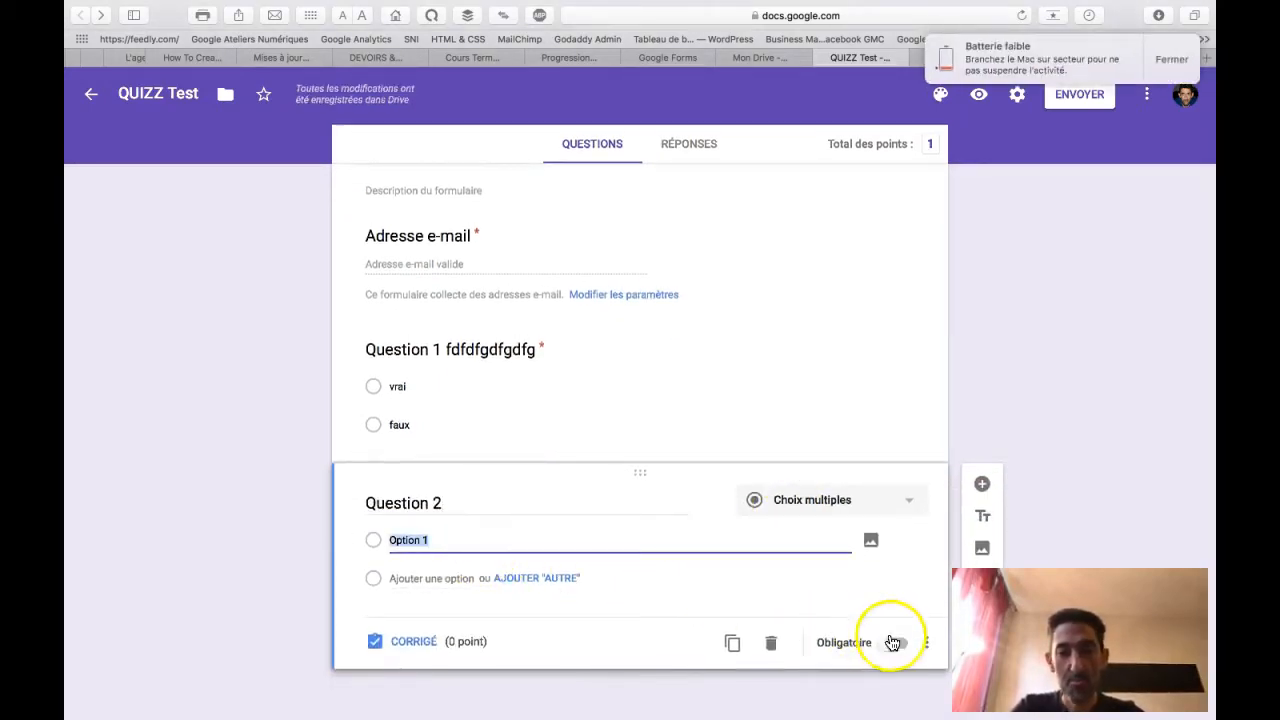
left_click(889, 641)
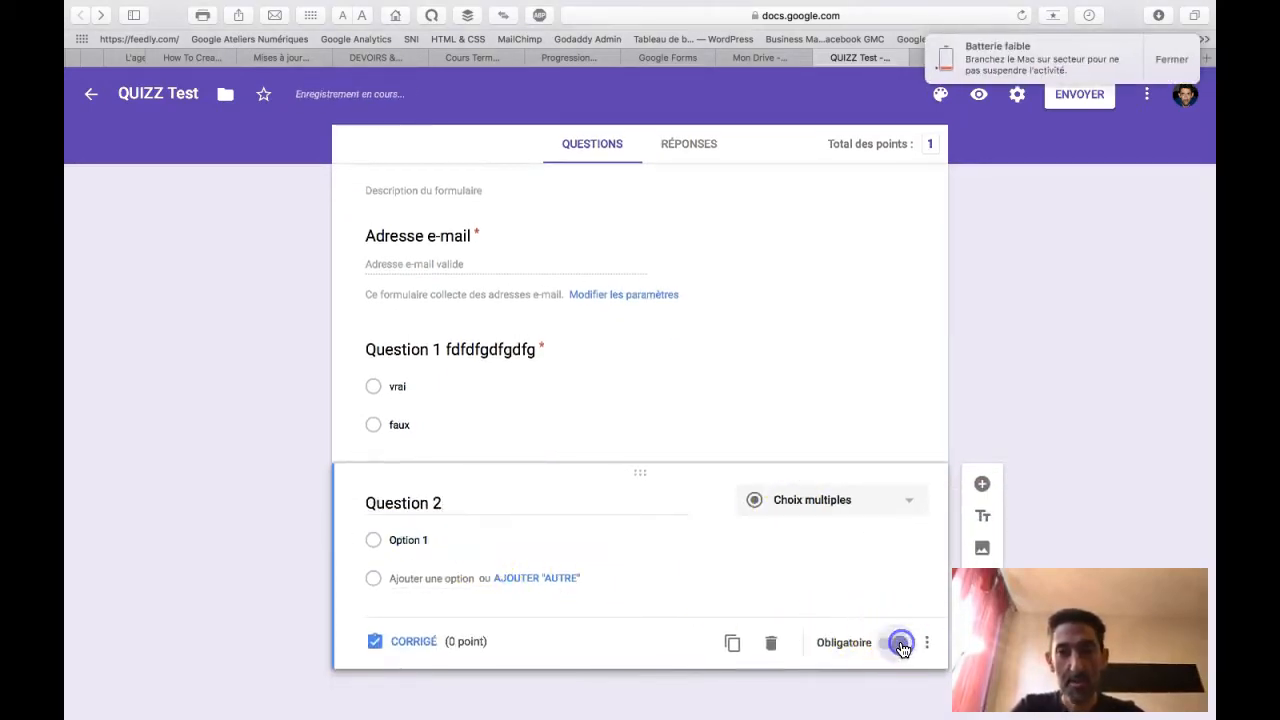
left_click(1172, 59)
Set the answer key of Question 2 to "Option 1", worth 1 point, and return to editing the question
left_click(414, 642)
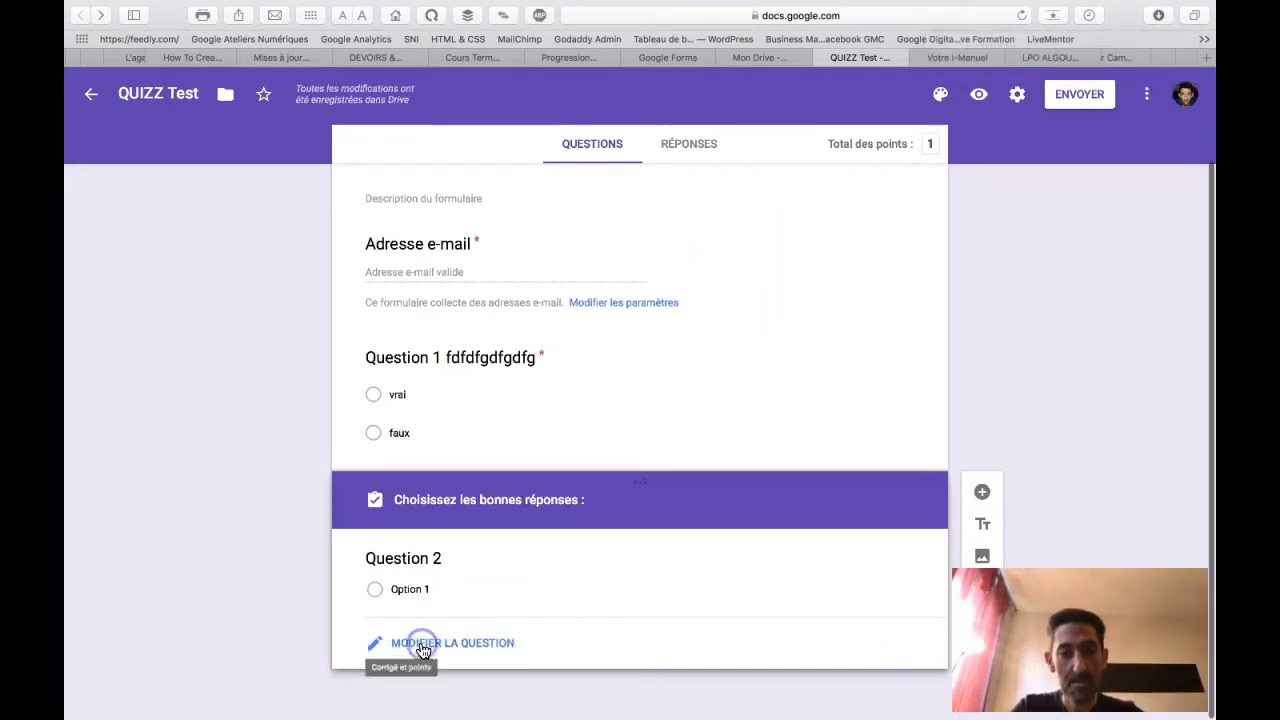
left_click(886, 566)
scroll(725, 548, "down", 1)
left_click(885, 511)
left_click(885, 511)
left_click(885, 511)
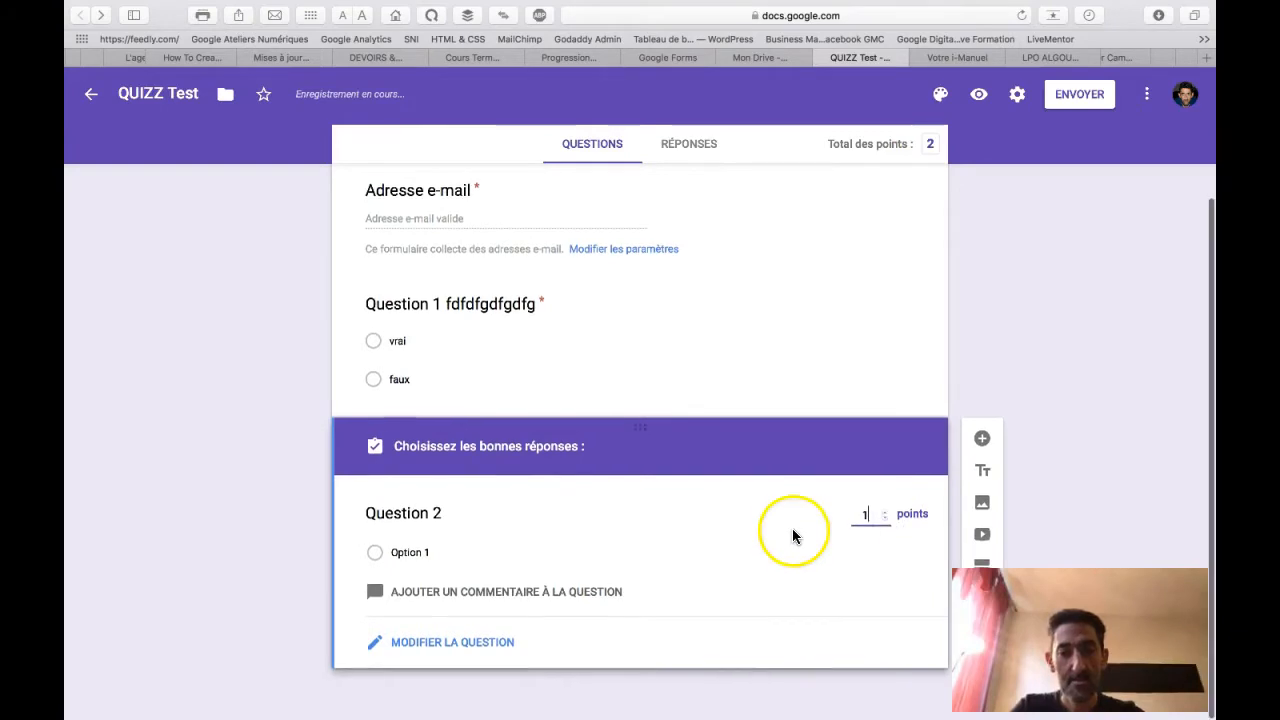
left_click(401, 558)
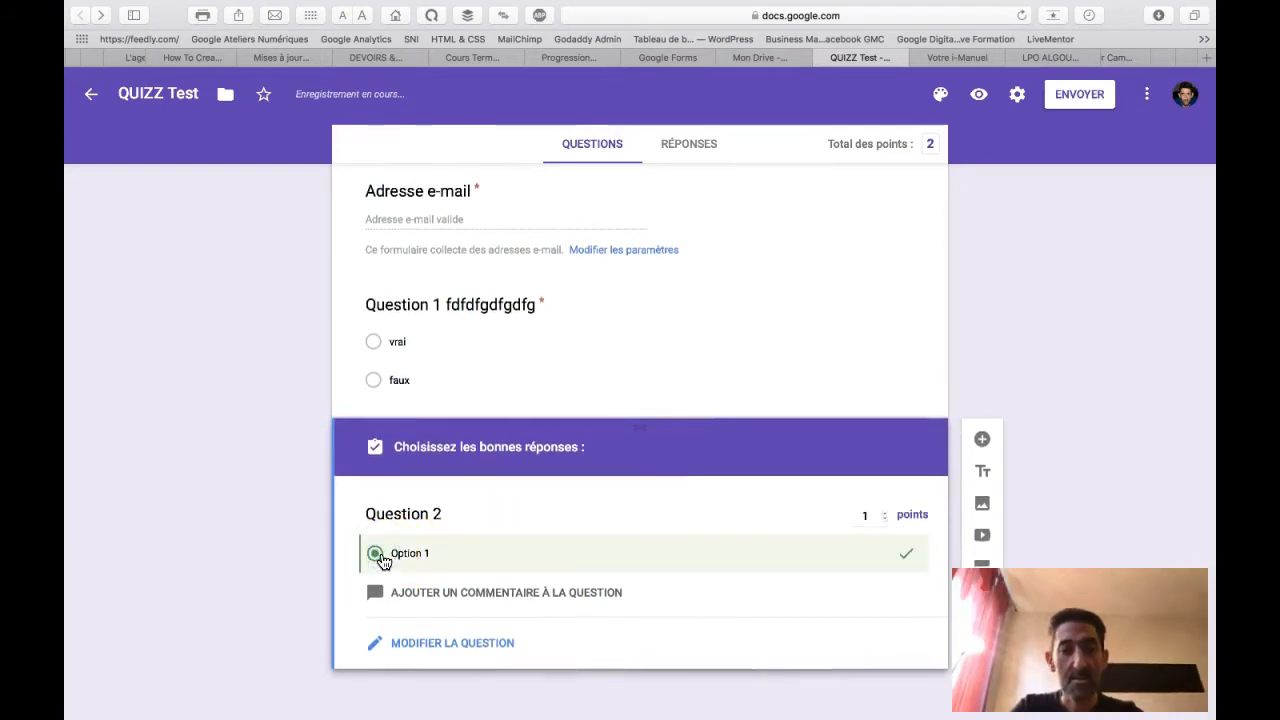
left_click(445, 645)
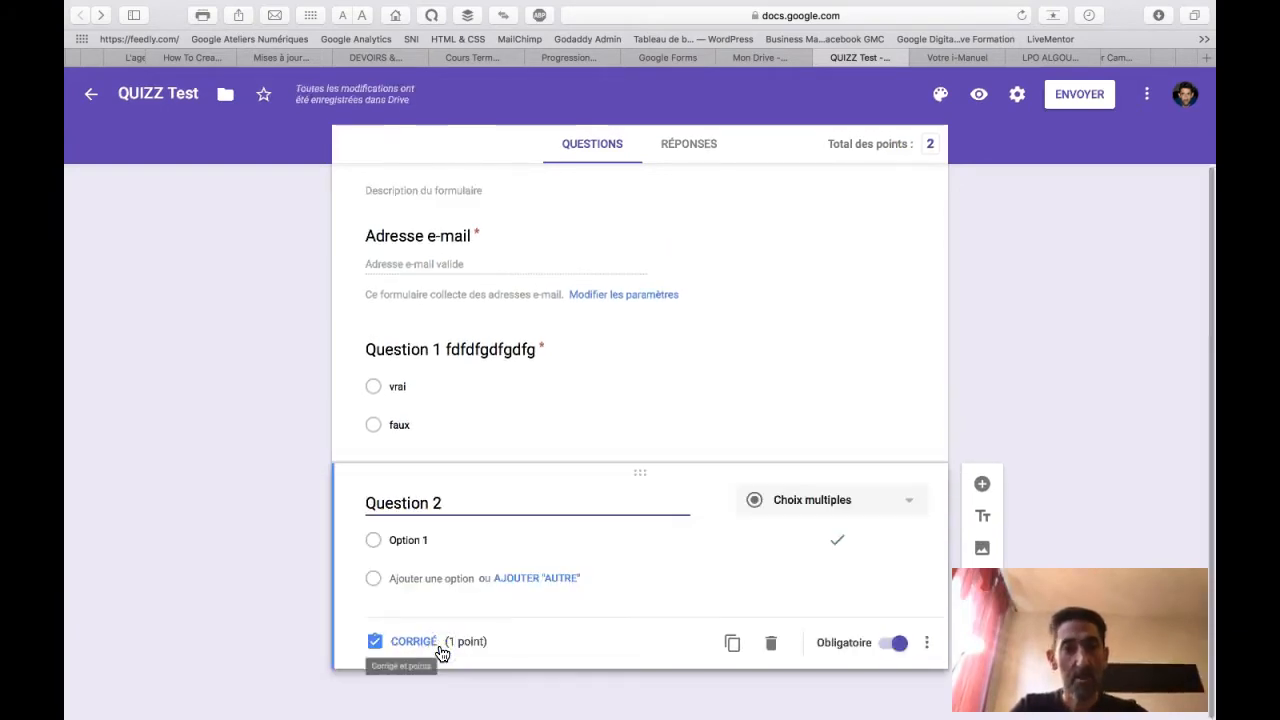
Look over the finished questions and preview the quiz as respondents see it
scroll(442, 654, "up", 2)
scroll(442, 654, "down", 3)
scroll(442, 654, "up", 3)
scroll(442, 654, "down", 1)
left_click(538, 484)
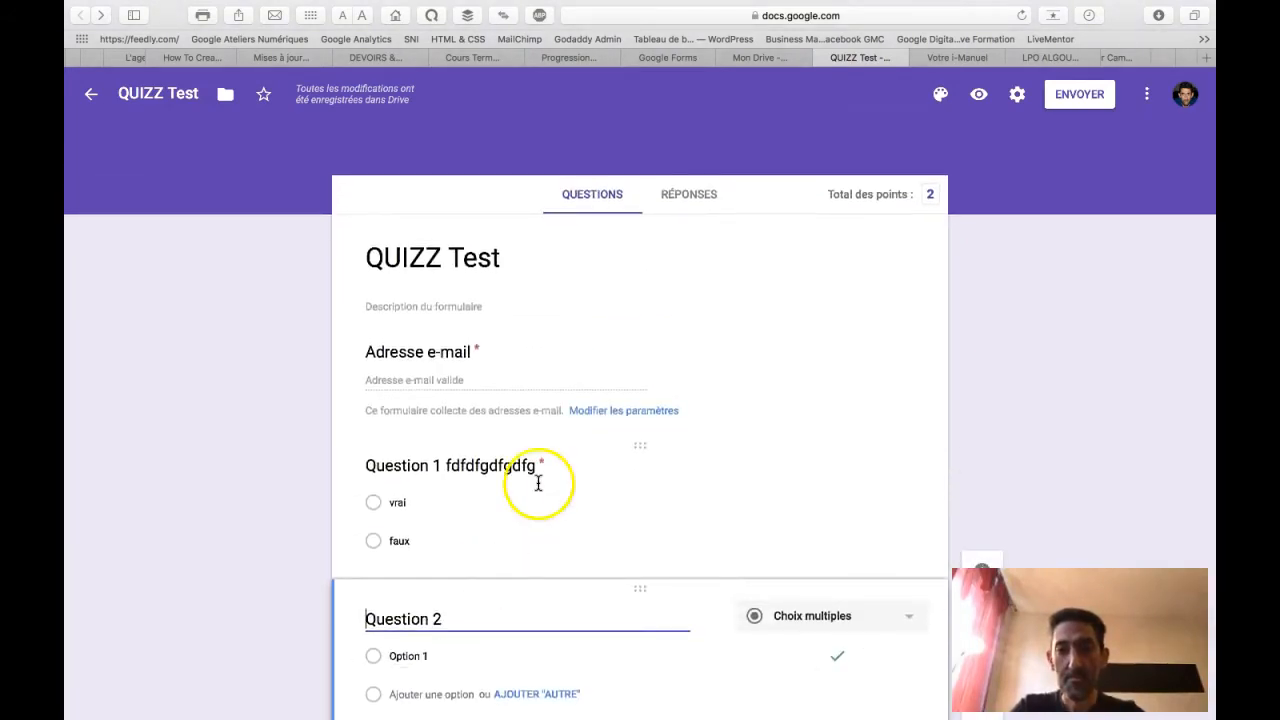
left_click(979, 94)
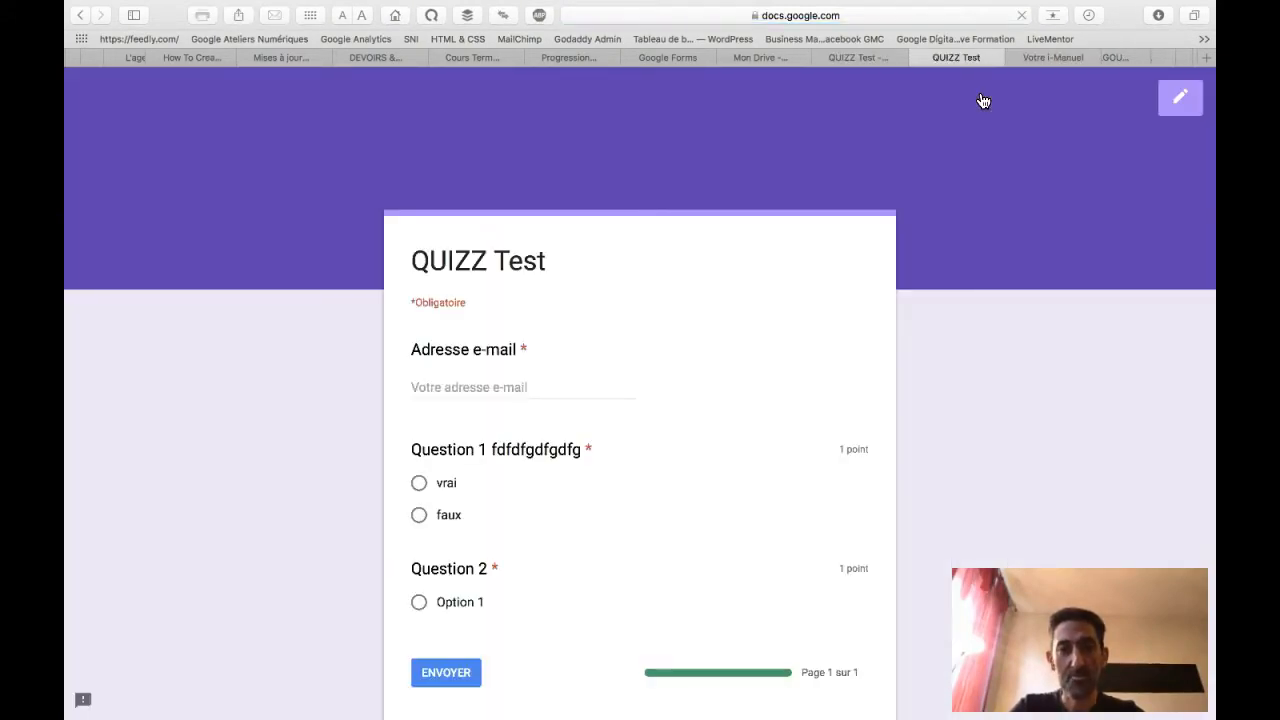
left_click(729, 357)
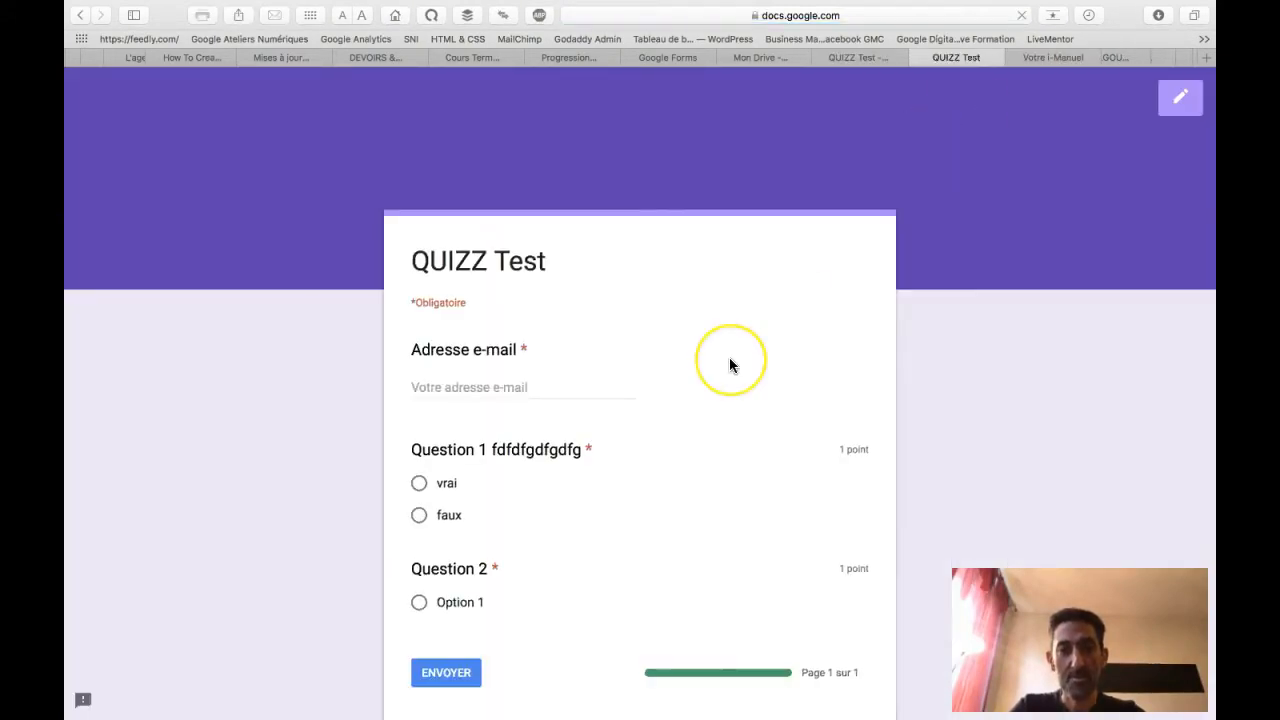
scroll(729, 357, "down", 3)
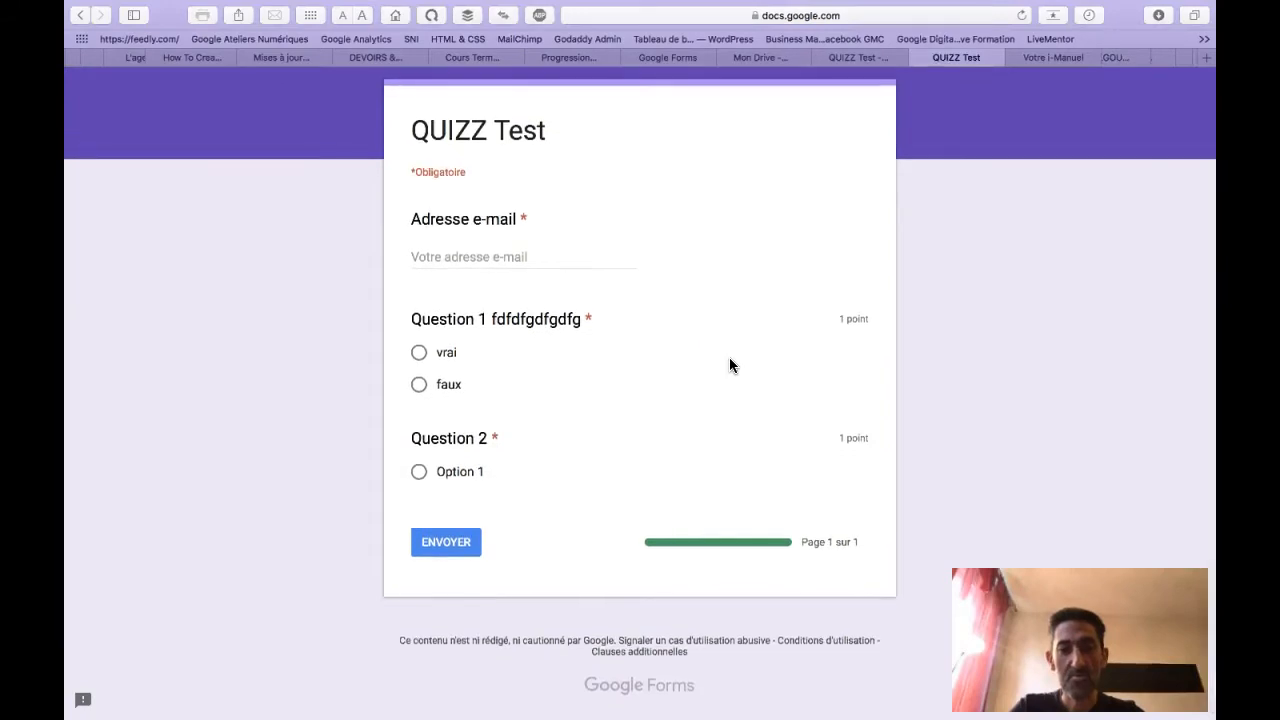
Try out the previewed quiz with the answers "vrai" and "Option 1", and leave the preview page without submitting
left_click(474, 256)
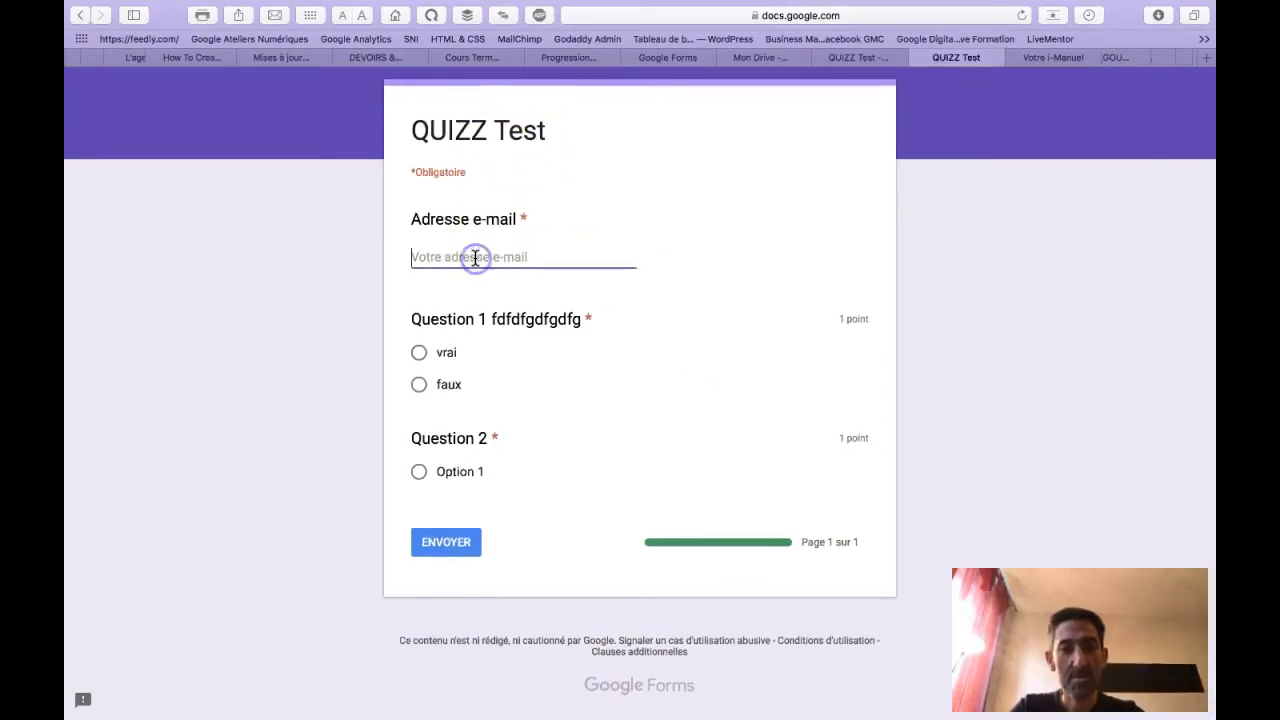
left_click(419, 352)
left_click(420, 472)
left_click(449, 549)
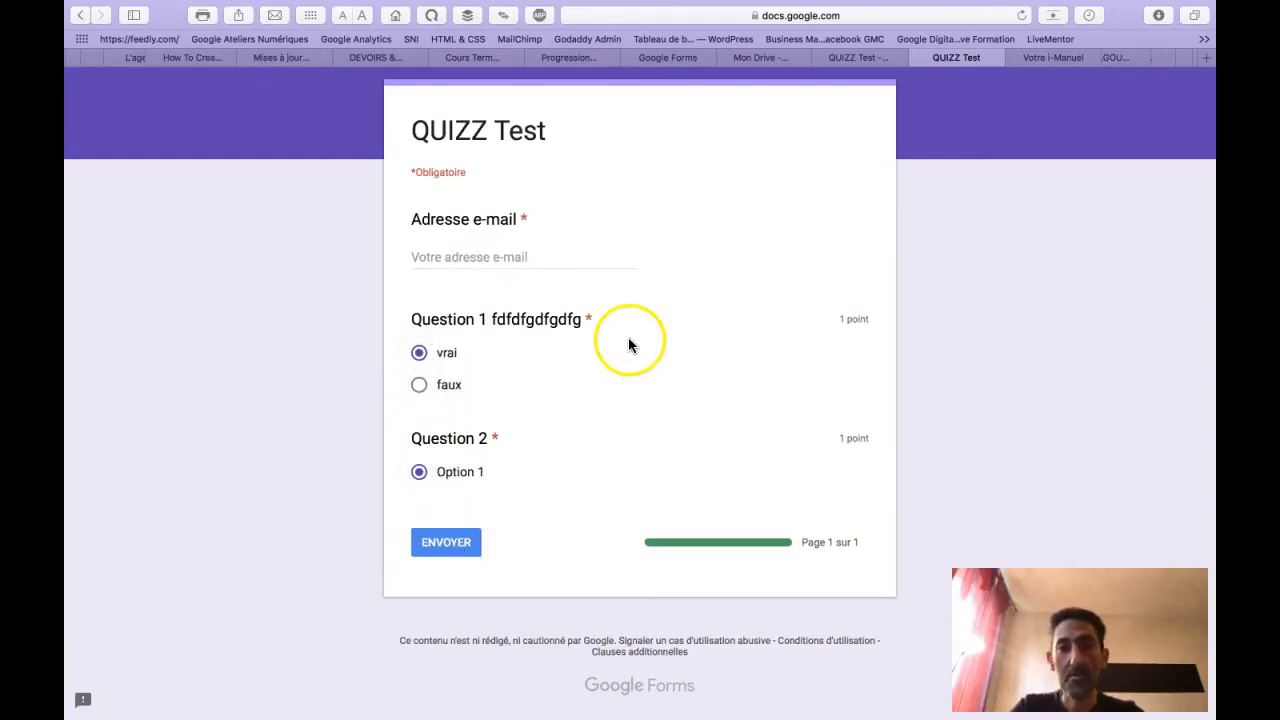
left_click(920, 58)
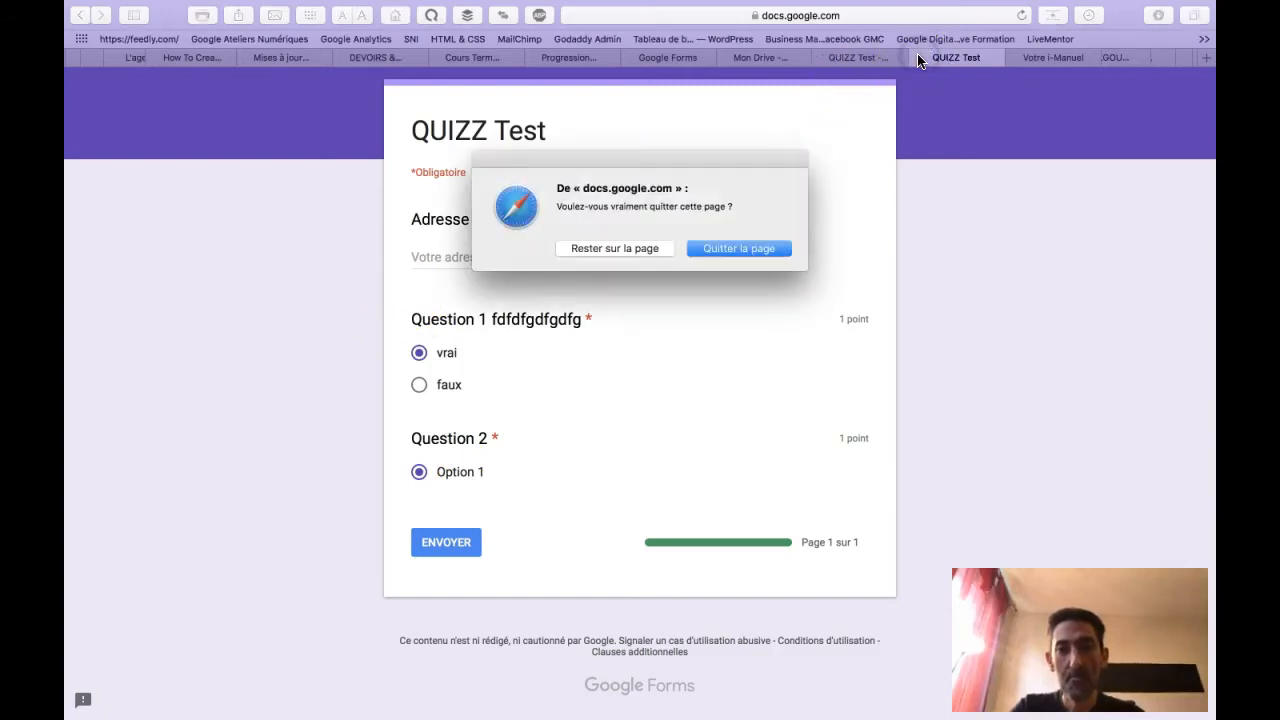
left_click(731, 248)
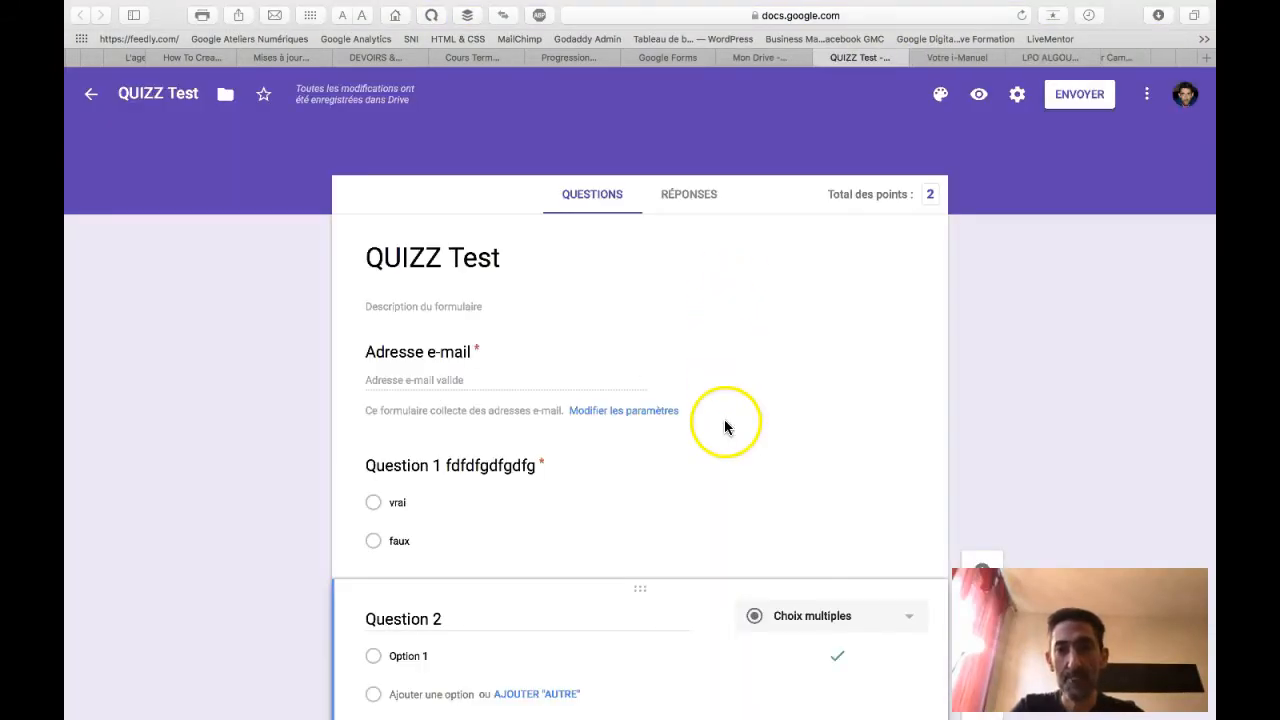
Start an e-mail invitation to the form, look up recipient contact groups matching "stm", and cancel the sending
left_click(1077, 96)
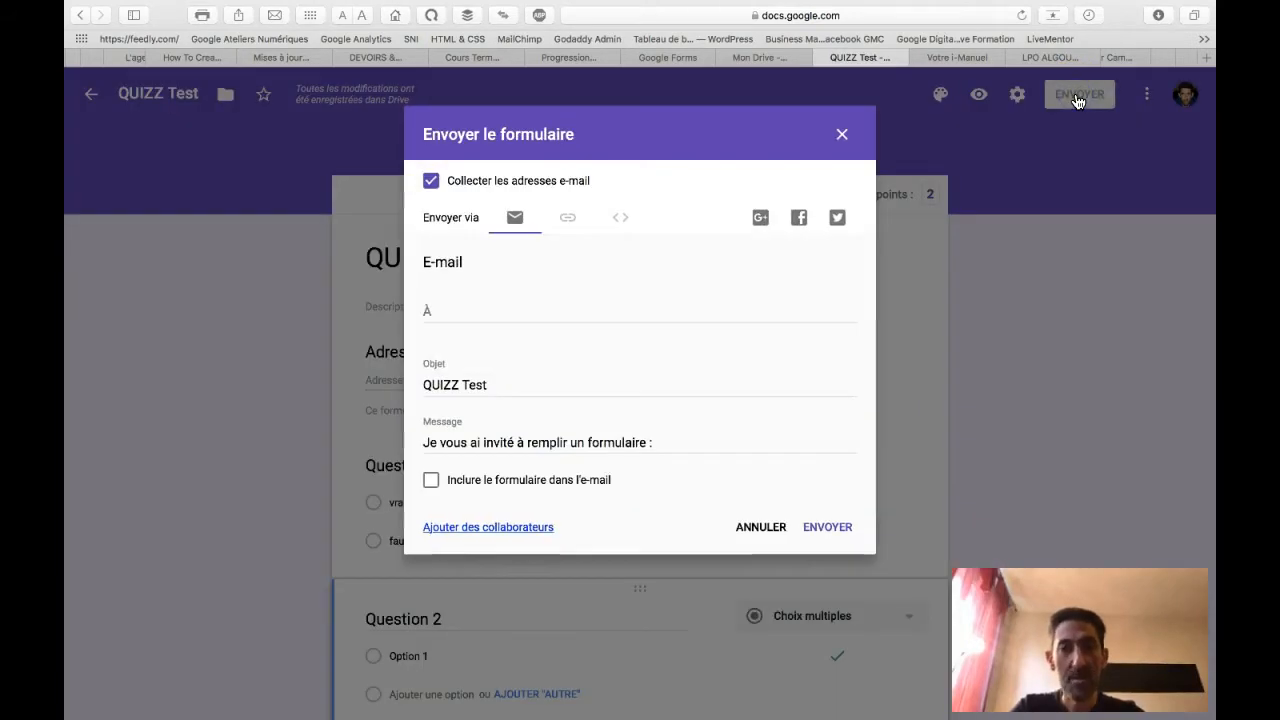
left_click(428, 310)
type("ff")
key("BackSpace")
key("BackSpace")
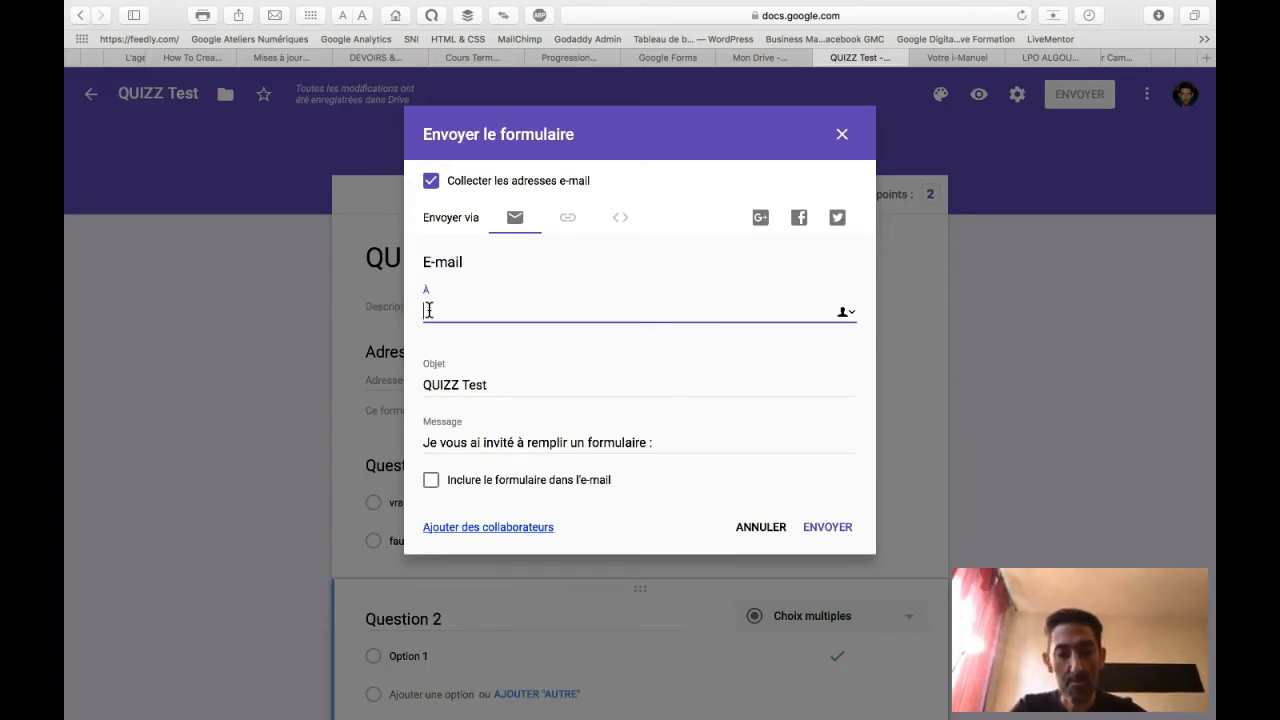
type("stm")
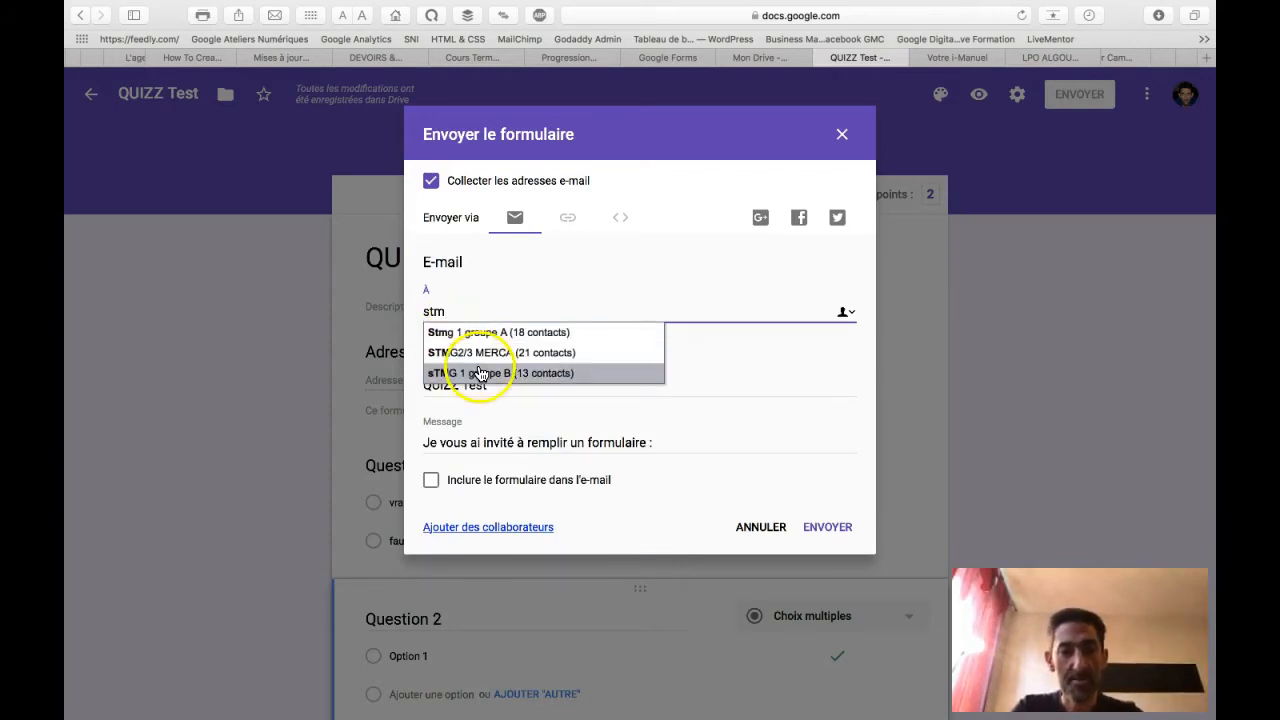
left_click(523, 440)
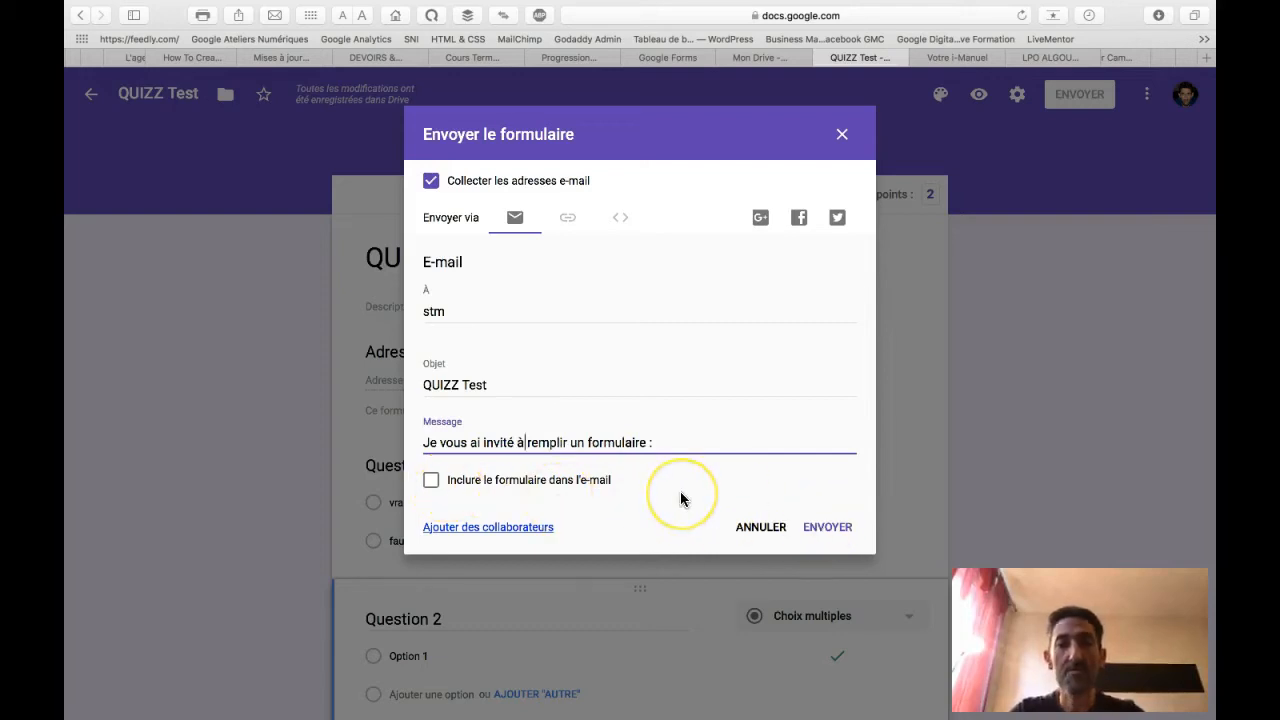
left_click(758, 526)
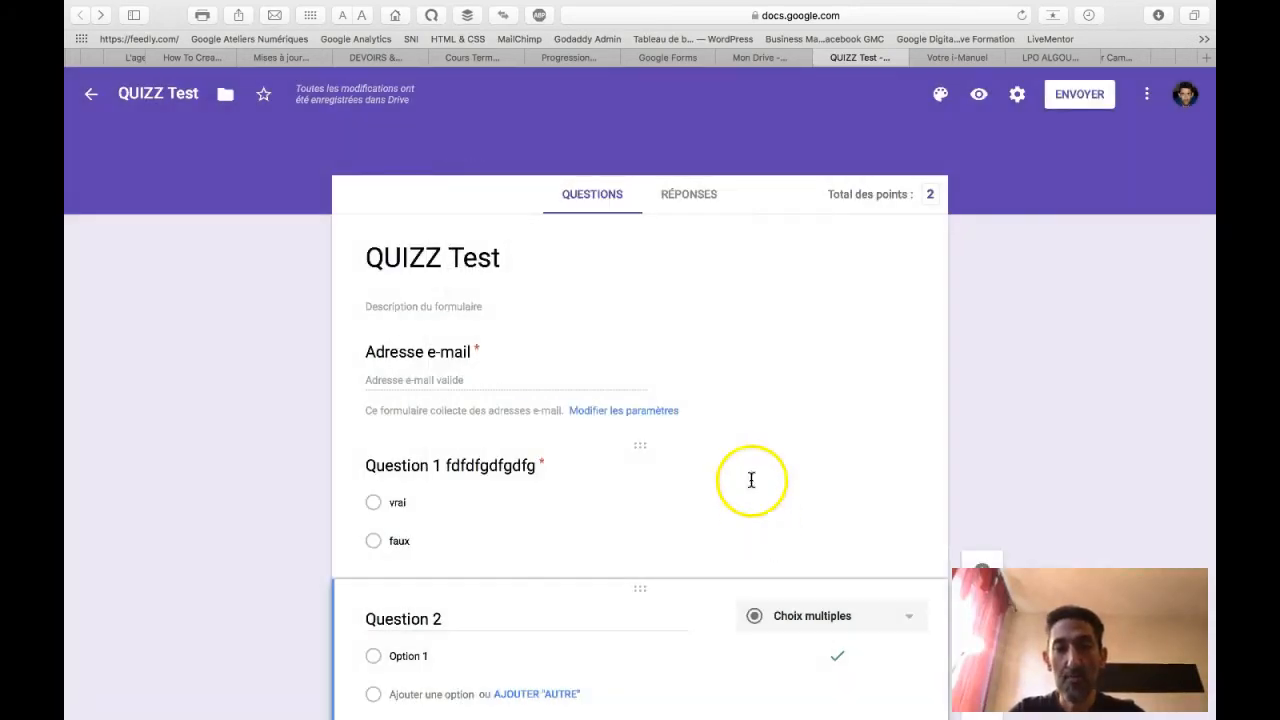
View the responses collected for the quiz
left_click(689, 198)
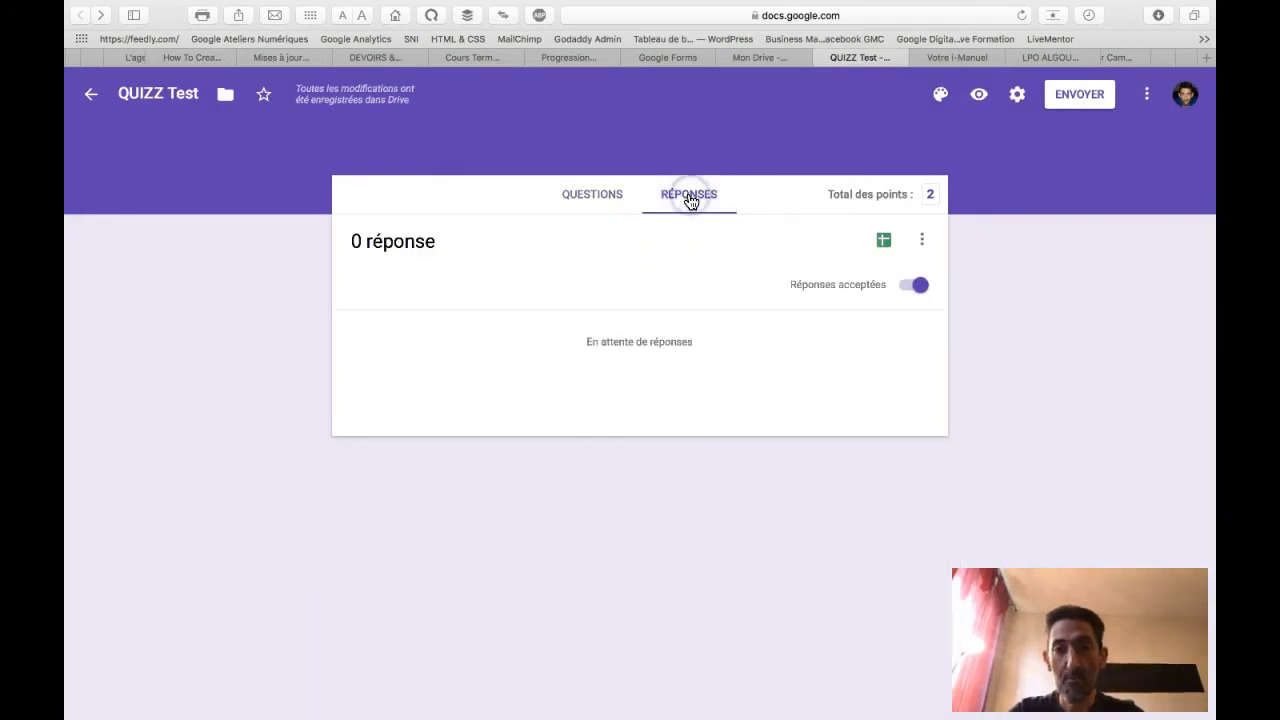